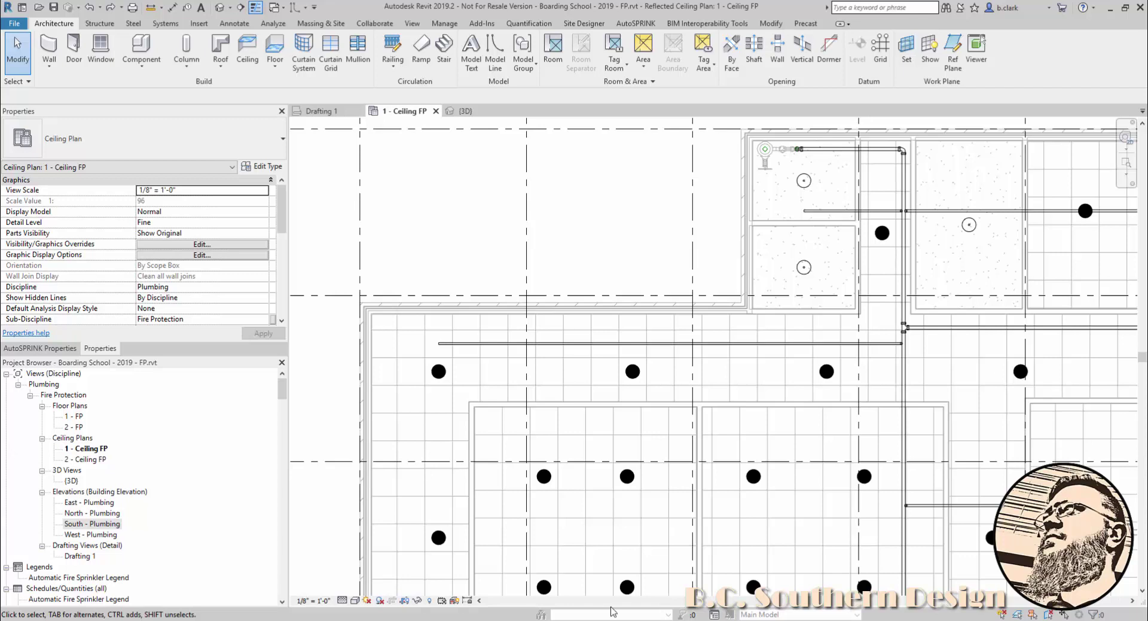
# Inspect the horizontal branch line pipe and the sprinkler head below it.
pyautogui.scroll(2, 852, 387)
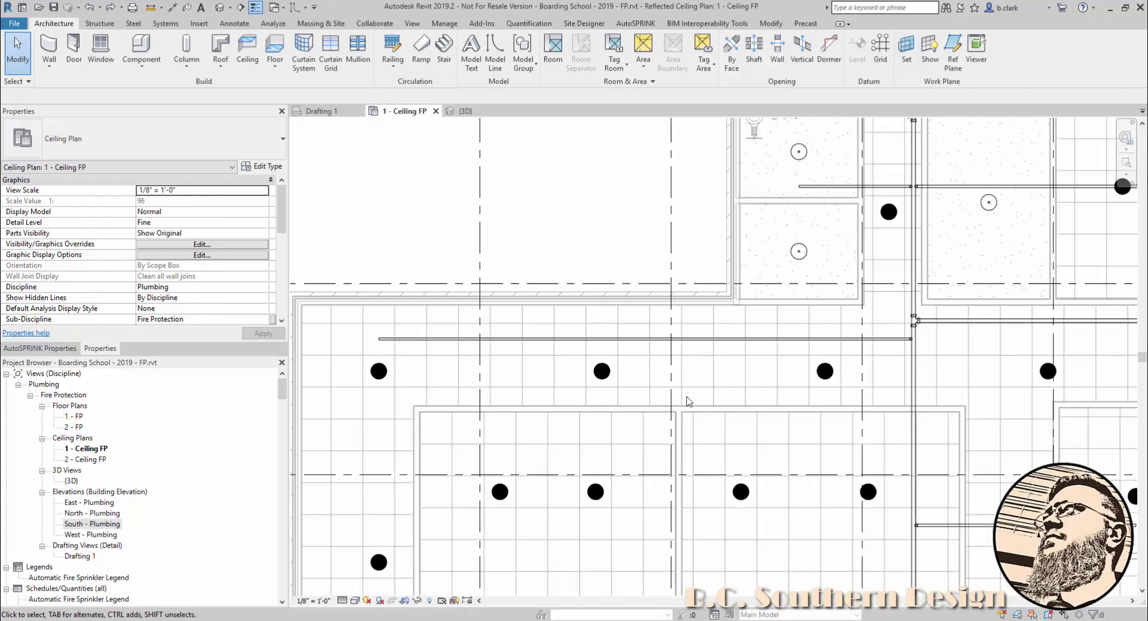
pyautogui.click(426, 355)
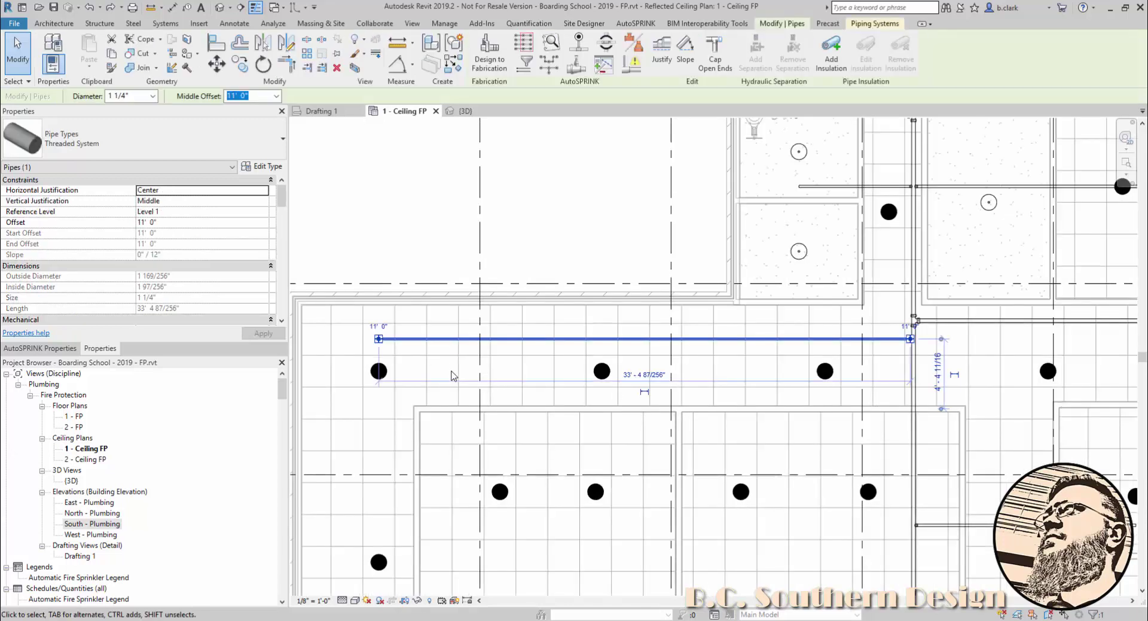
pyautogui.click(451, 374)
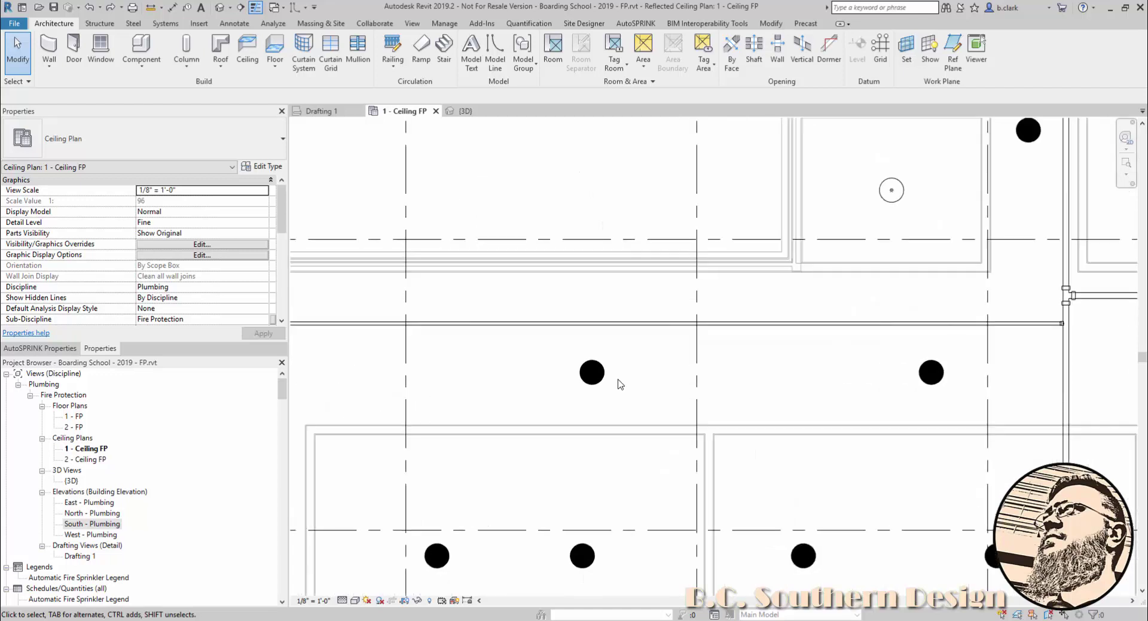
pyautogui.scroll(2, 622, 374)
pyautogui.scroll(2, 606, 382)
pyautogui.scroll(1, 601, 319)
pyautogui.click(601, 316)
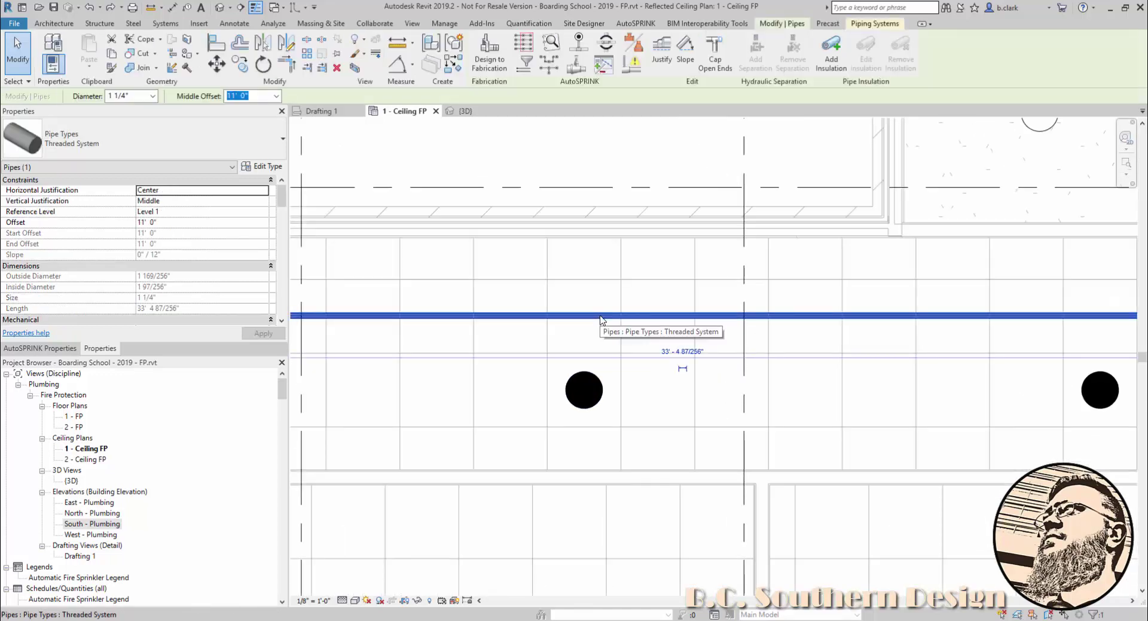
pyautogui.click(583, 388)
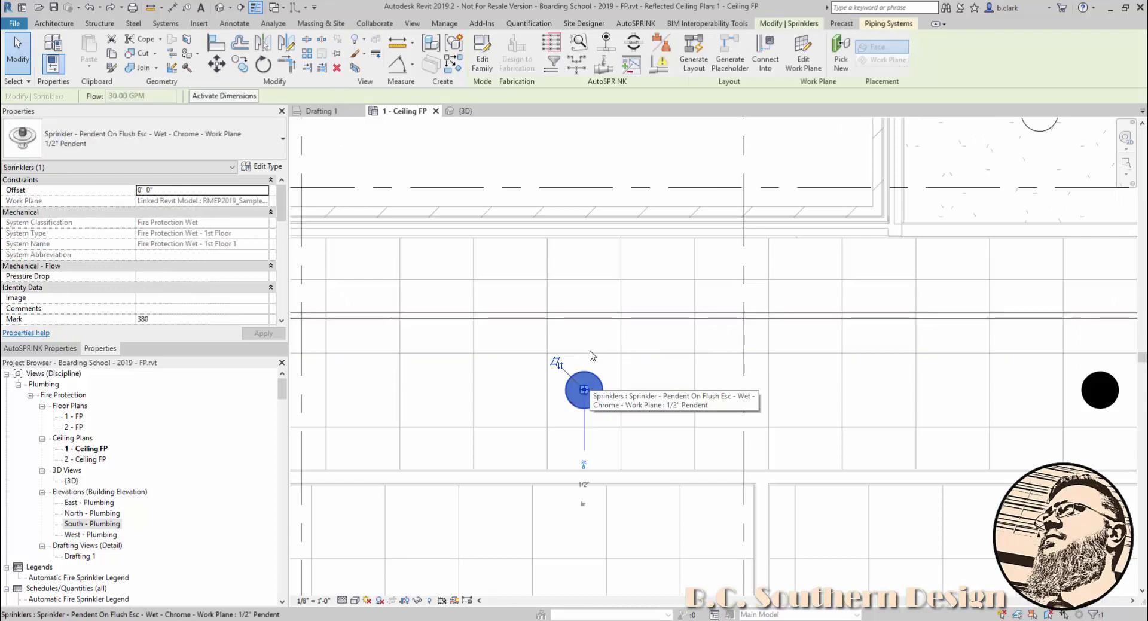
pyautogui.click(574, 171)
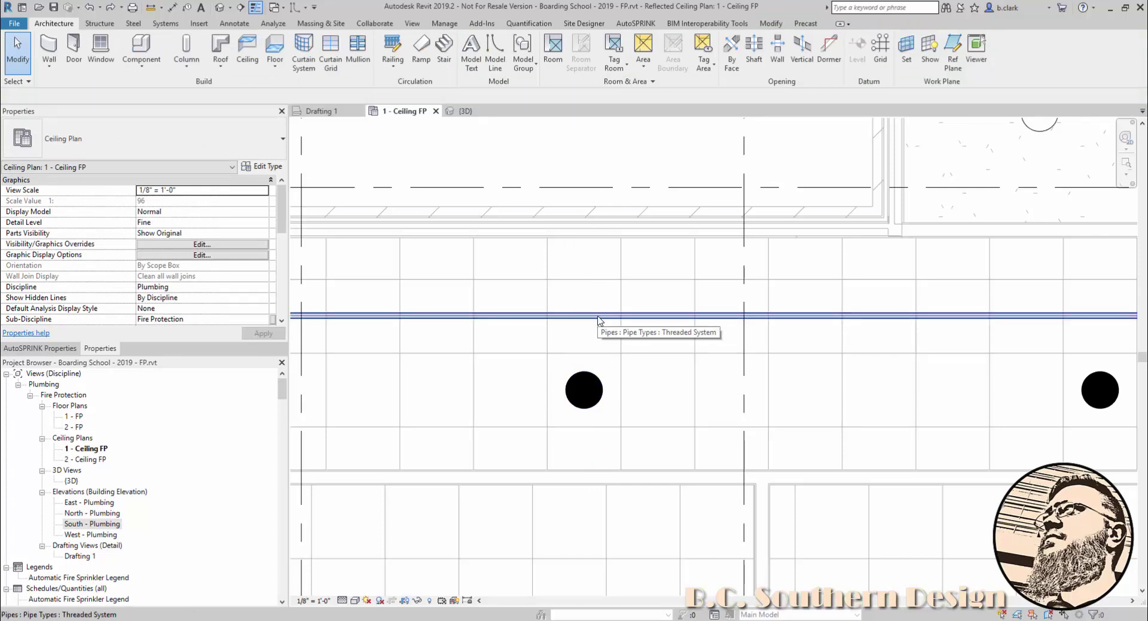
# Draw a 1" pipe at 11' 0" middle offset from the sprinkler, ending in a tee on the branch line.
pyautogui.click(584, 390)
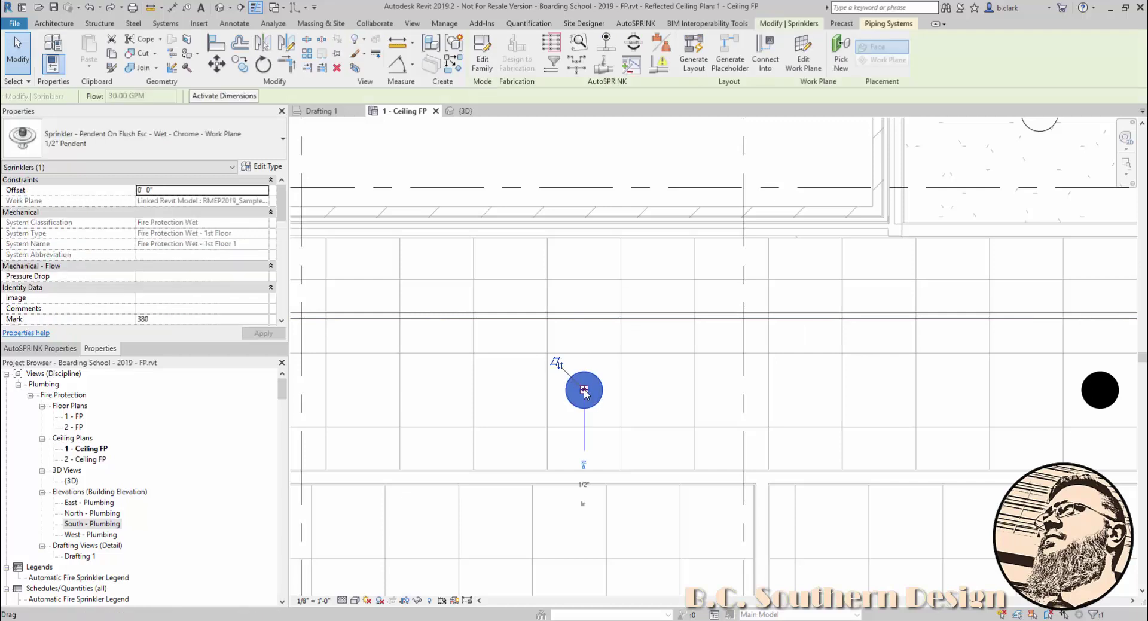
pyautogui.rightClick(584, 390)
pyautogui.click(605, 78)
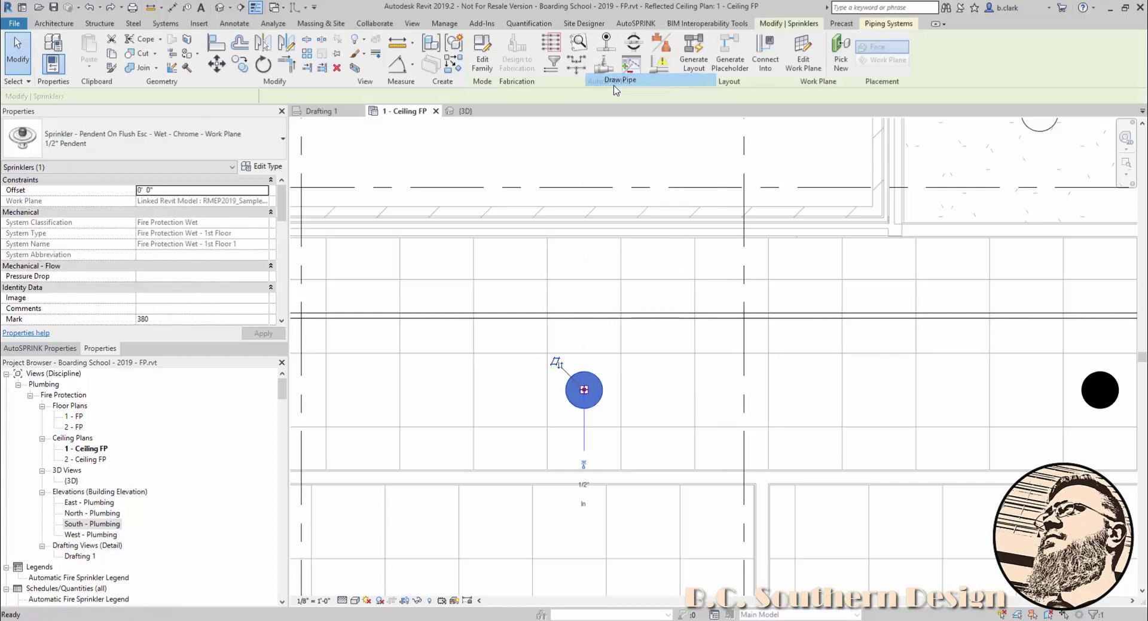
pyautogui.click(171, 96)
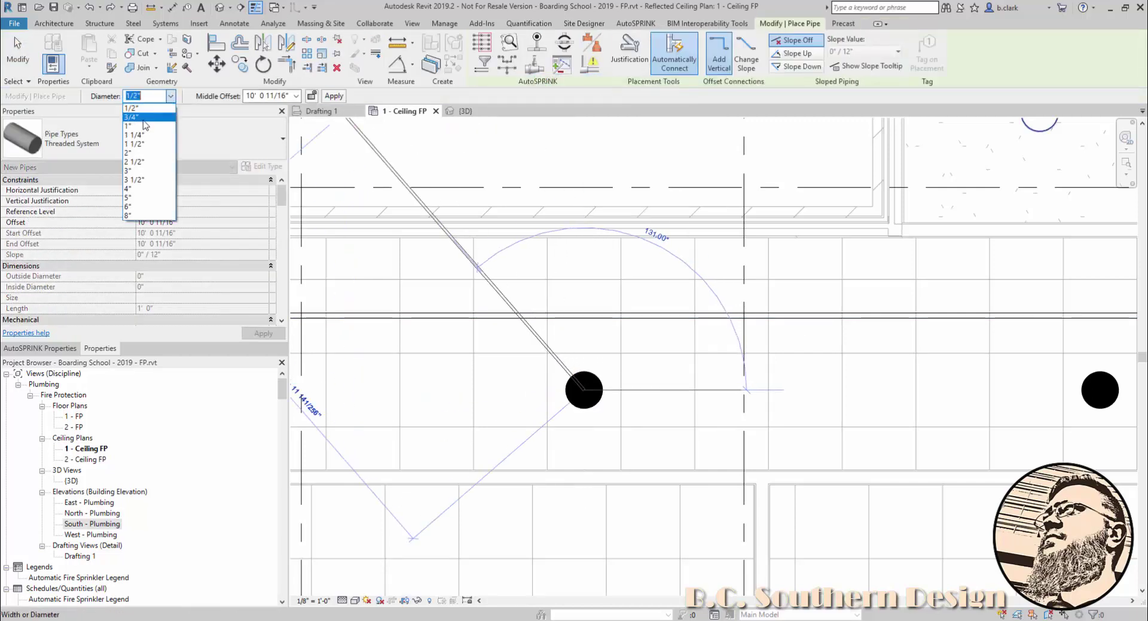
pyautogui.click(137, 128)
pyautogui.click(296, 96)
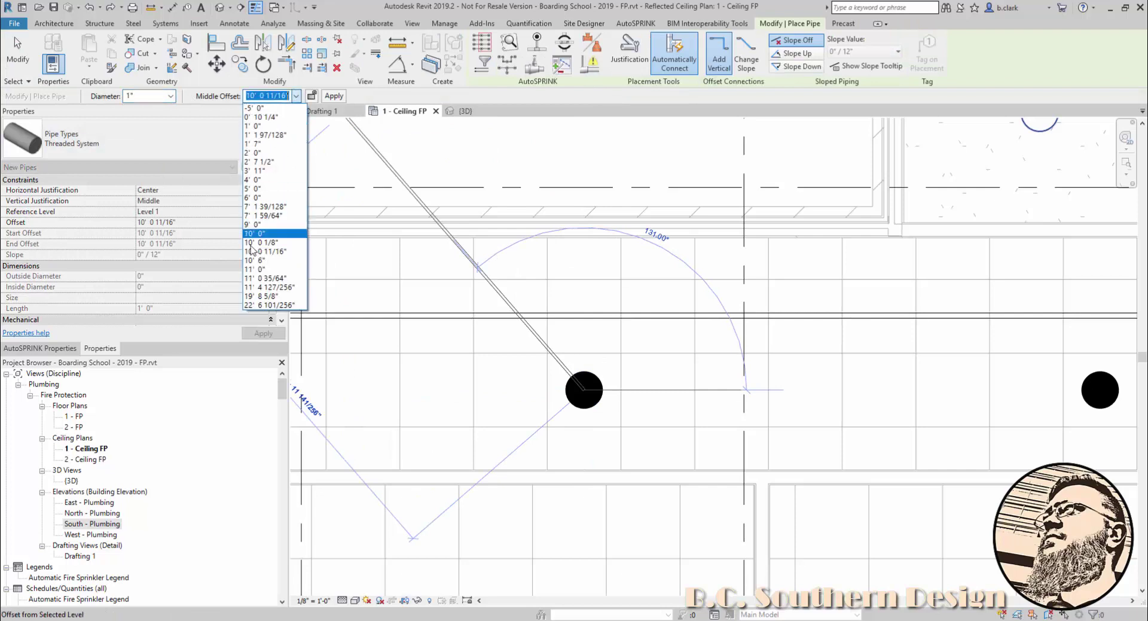
pyautogui.click(255, 274)
pyautogui.write('11')
pyautogui.press('Return')
pyautogui.scroll(2, 589, 359)
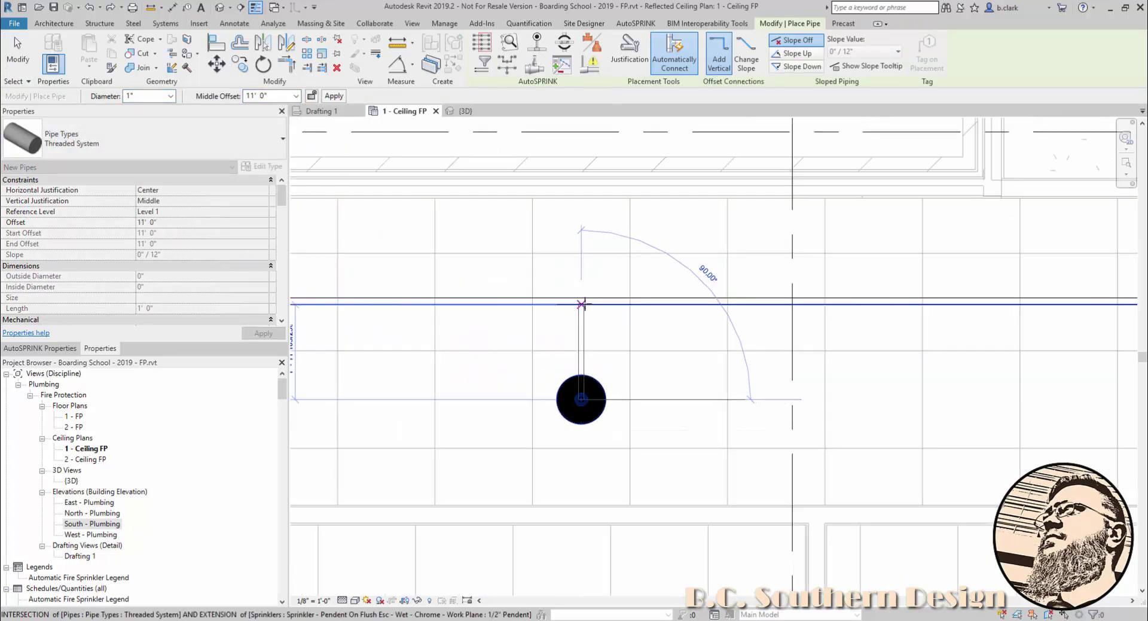
pyautogui.click(582, 300)
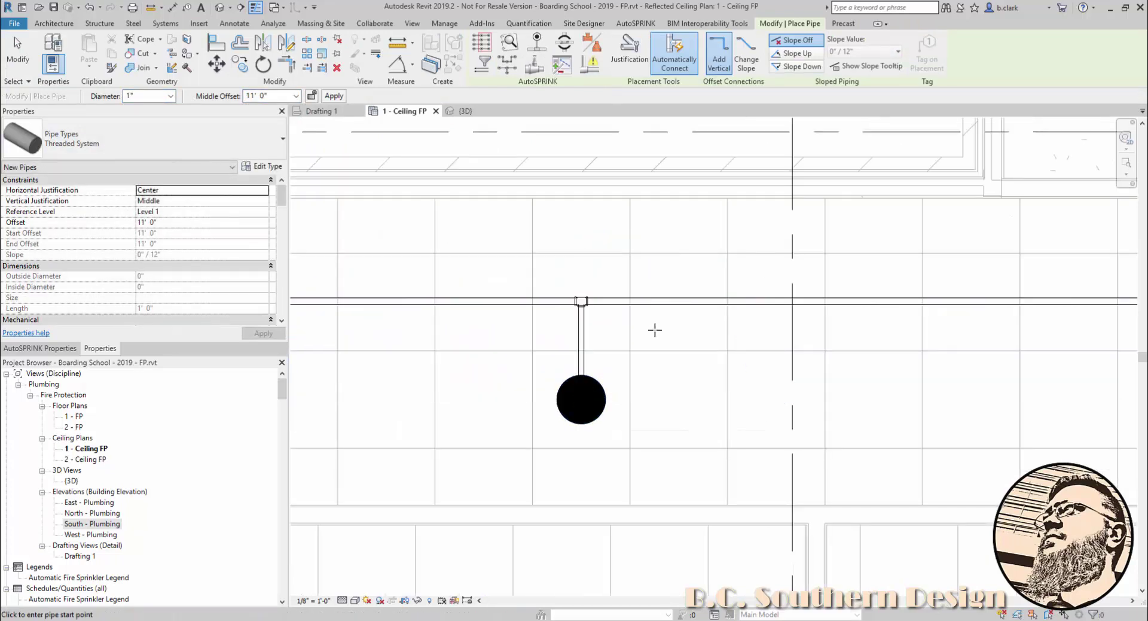
pyautogui.press('Escape')
pyautogui.press('Escape')
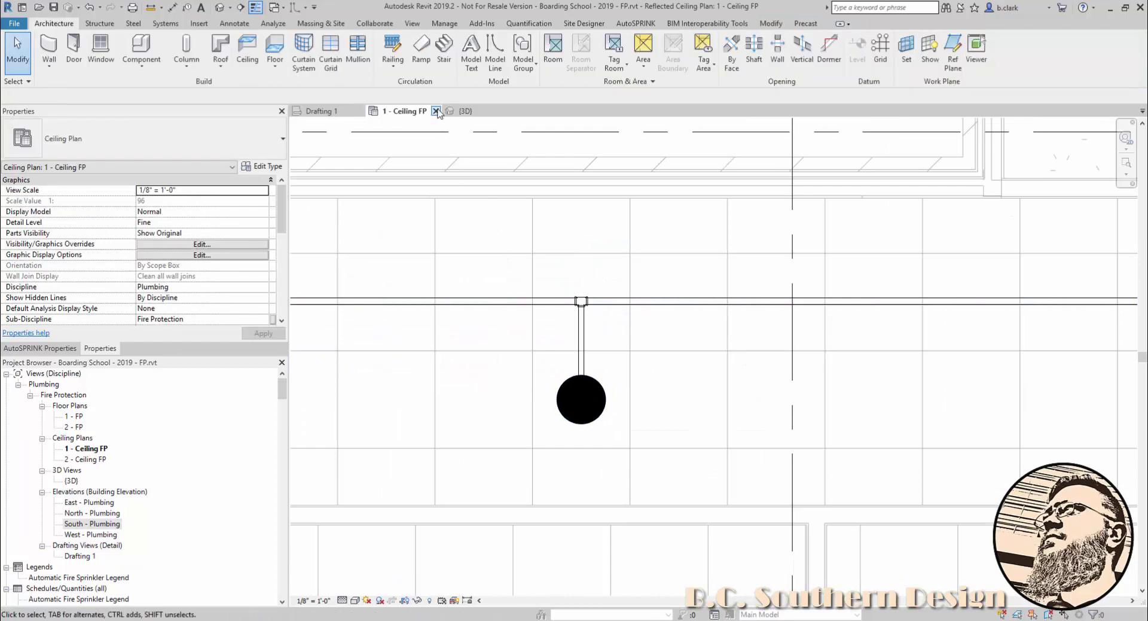
# In the {3D} view, resize the sprinkler's vertical drop pipe to 1", then go back to 1 - Ceiling FP.
pyautogui.click(456, 112)
pyautogui.scroll(5, 746, 328)
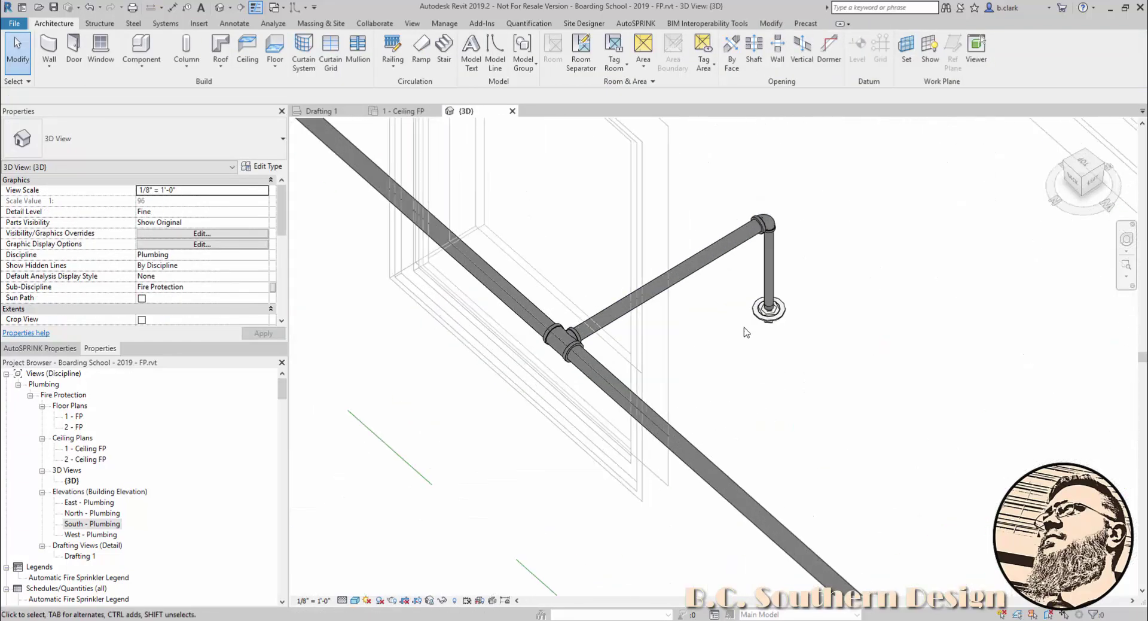
pyautogui.scroll(3, 746, 328)
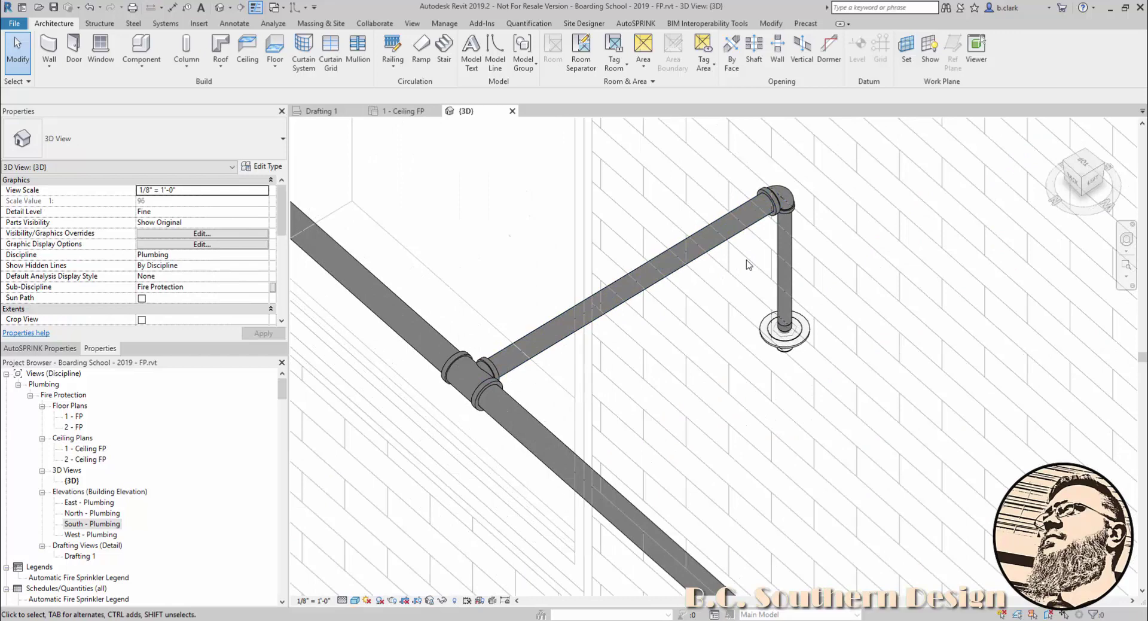
pyautogui.click(787, 251)
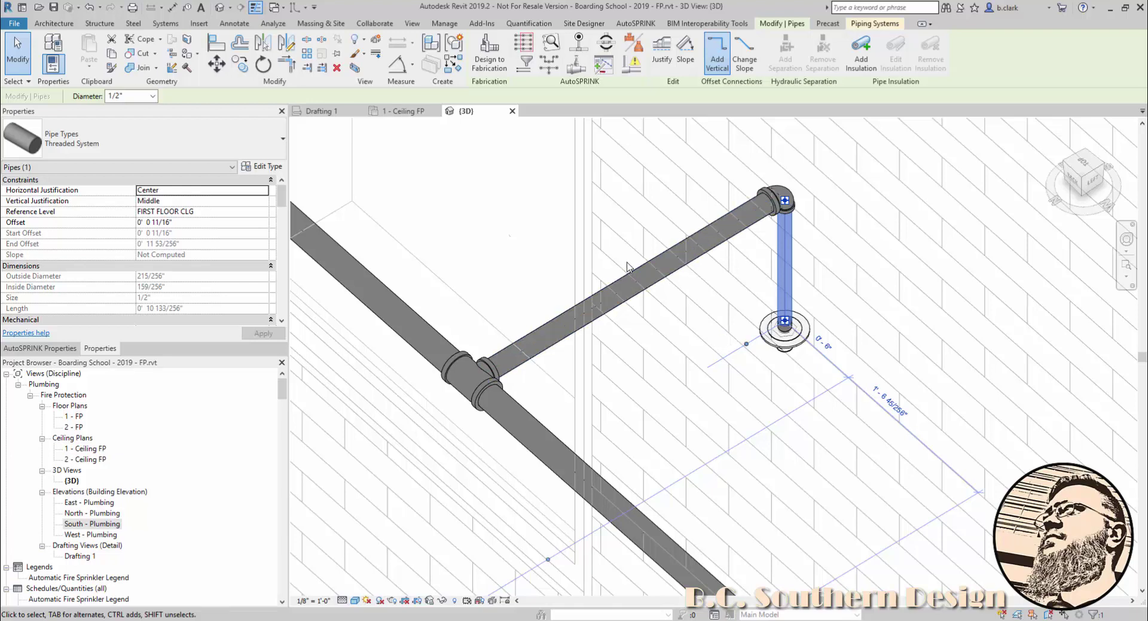
pyautogui.click(153, 96)
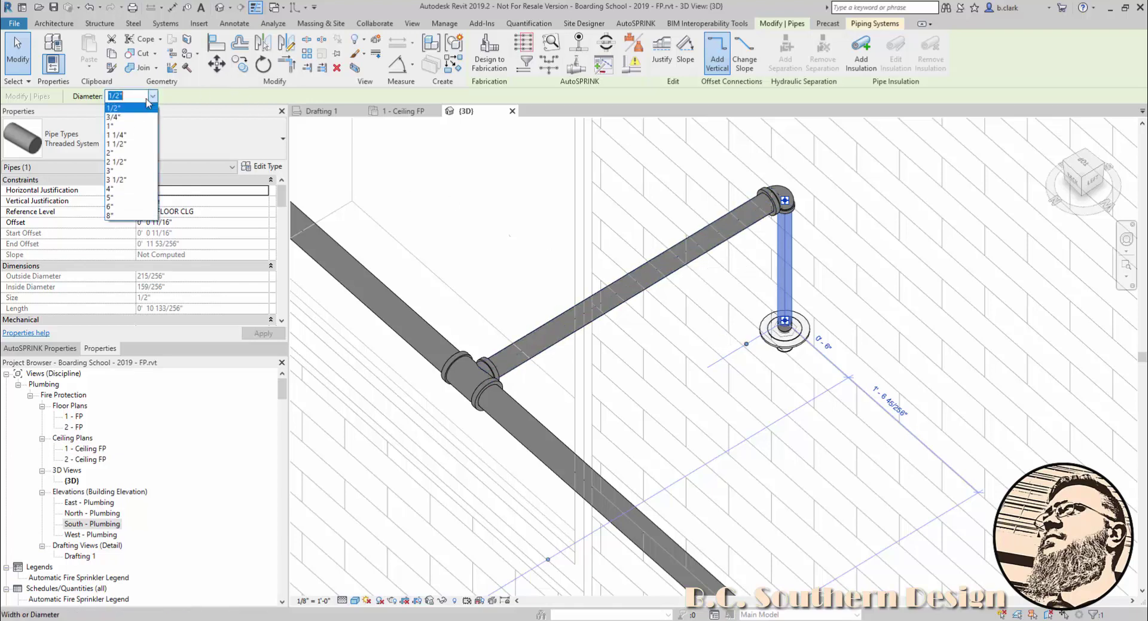
pyautogui.click(122, 128)
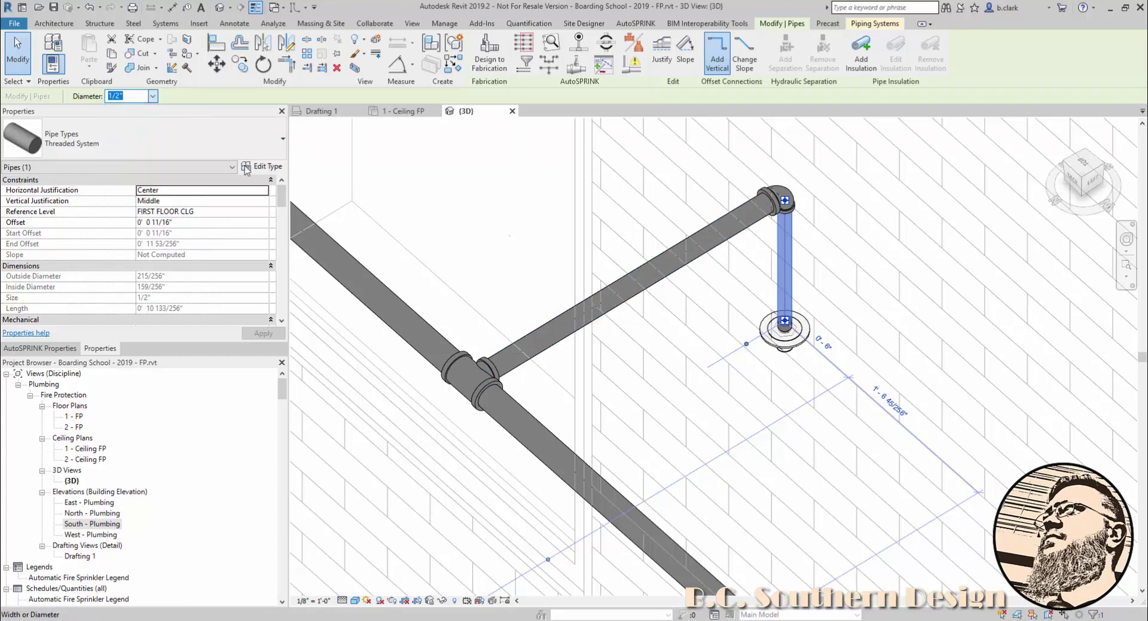
pyautogui.click(434, 180)
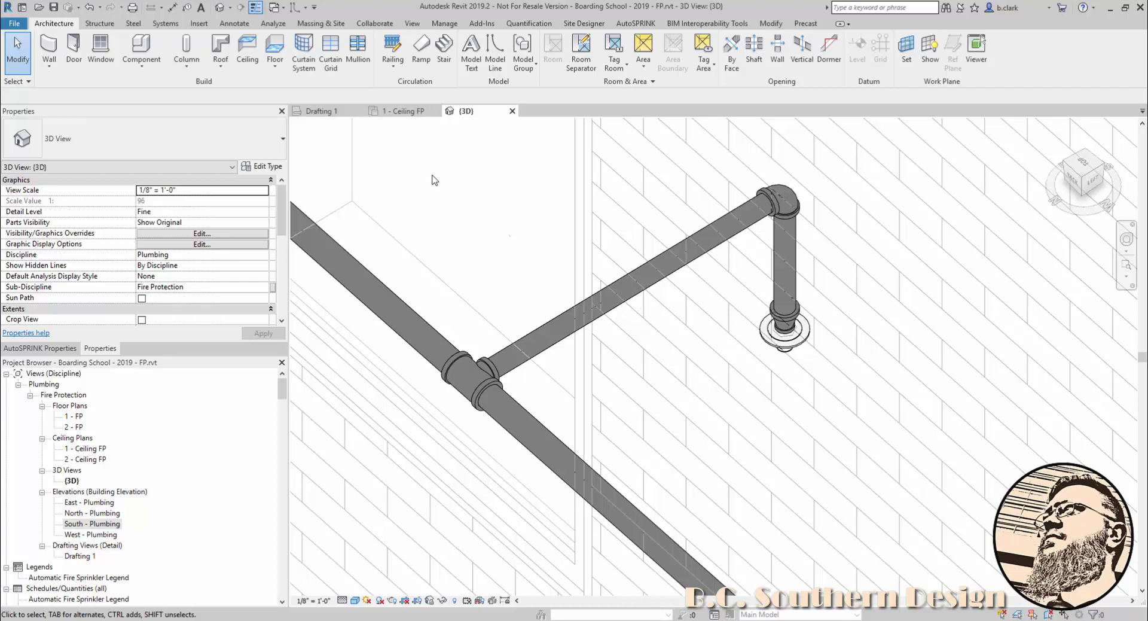
pyautogui.click(417, 113)
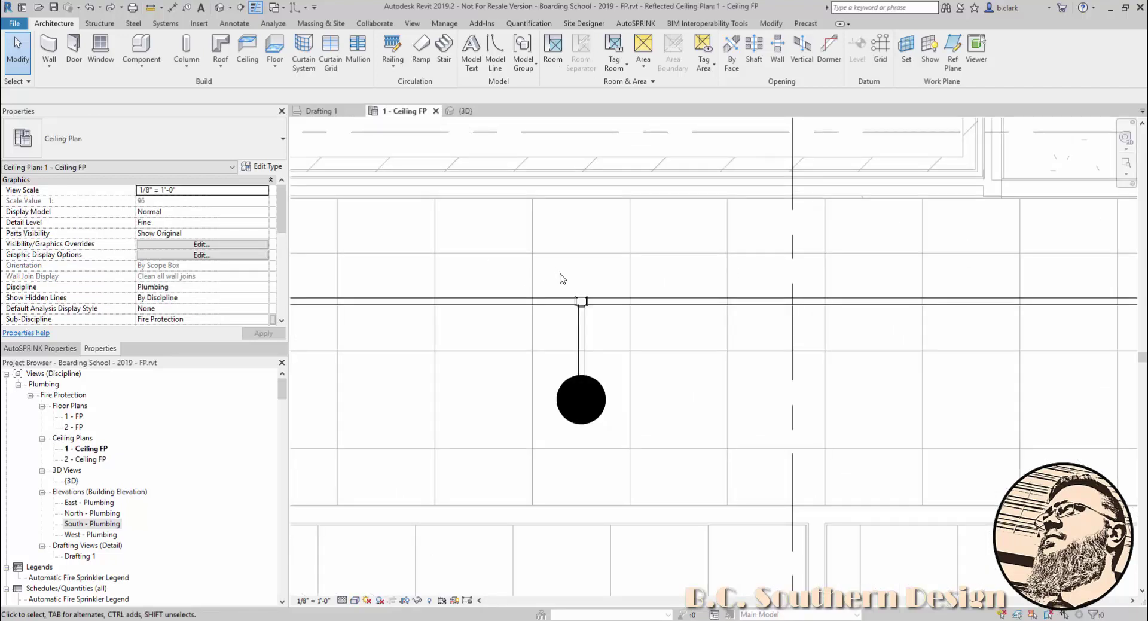
# Change the Threaded System routing preferences so Schedule 40 has a 1" minimum size, and apply.
pyautogui.scroll(-1, 562, 278)
pyautogui.click(568, 312)
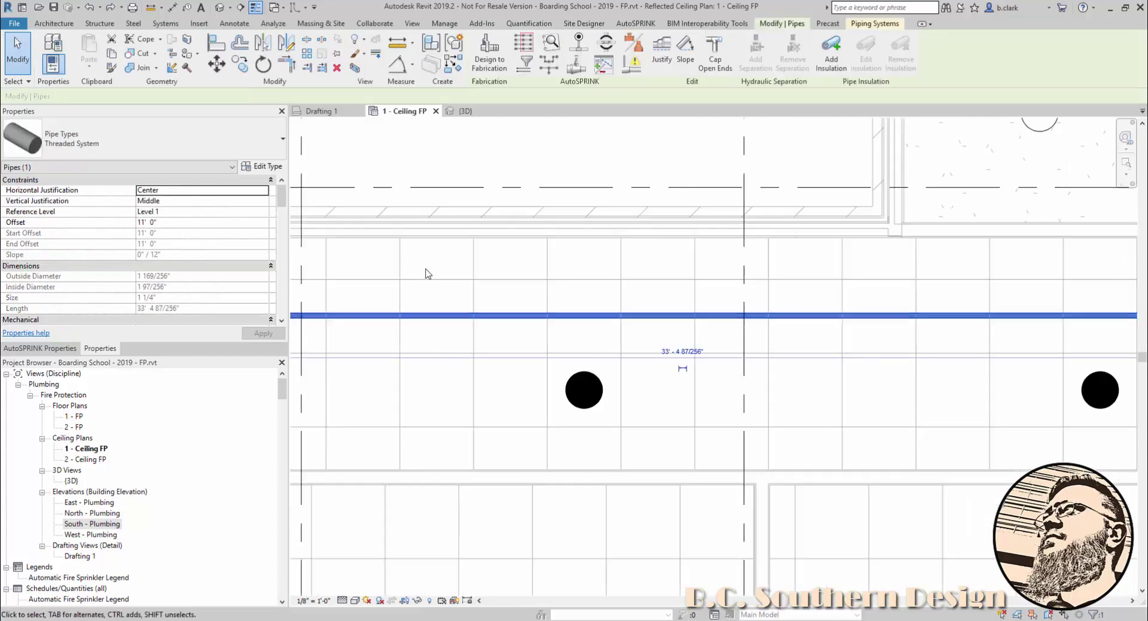
pyautogui.click(263, 166)
pyautogui.click(353, 182)
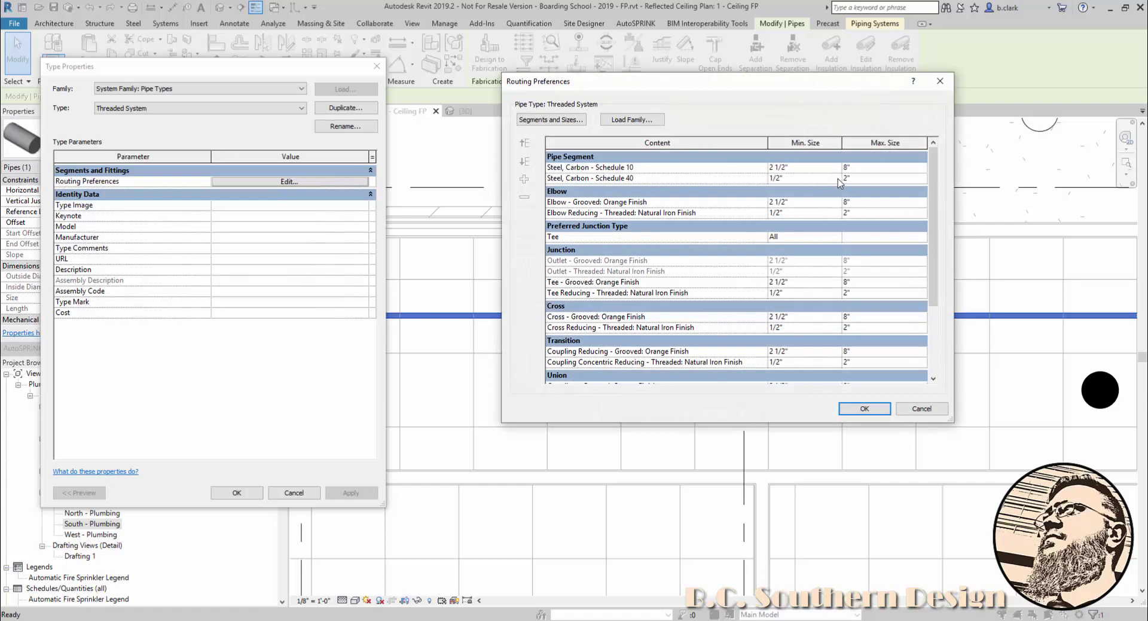
pyautogui.click(836, 178)
pyautogui.click(836, 178)
pyautogui.click(781, 208)
pyautogui.write('1"')
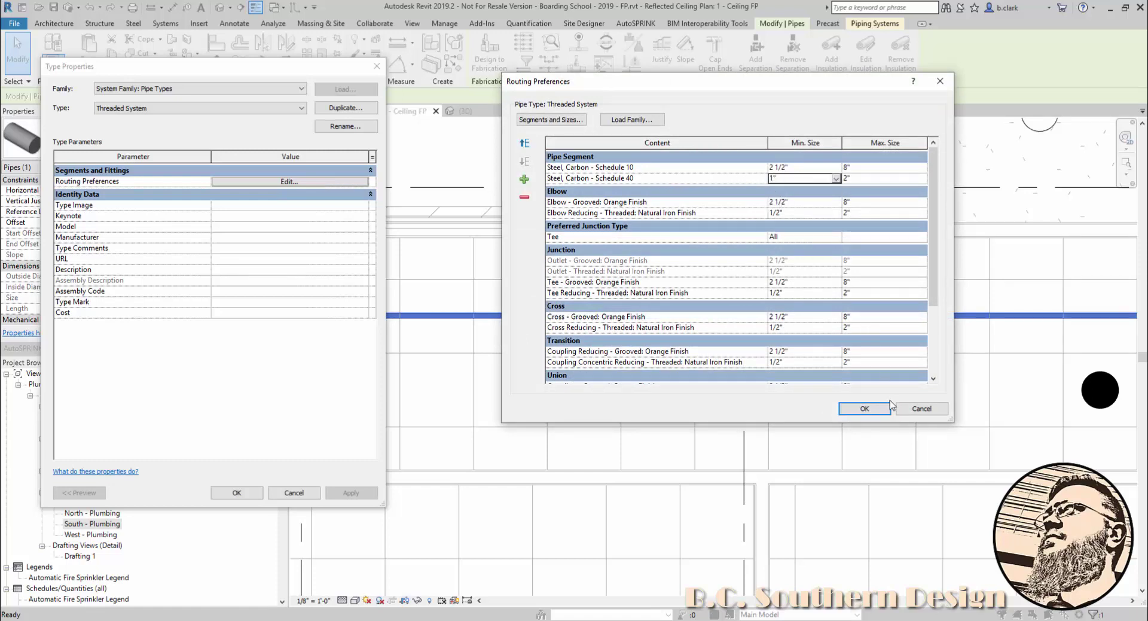
pyautogui.click(865, 407)
pyautogui.click(349, 492)
pyautogui.click(239, 493)
# Draw a pipe from the sprinkler at 11' 0" middle offset, ending at the branch line.
pyautogui.click(511, 396)
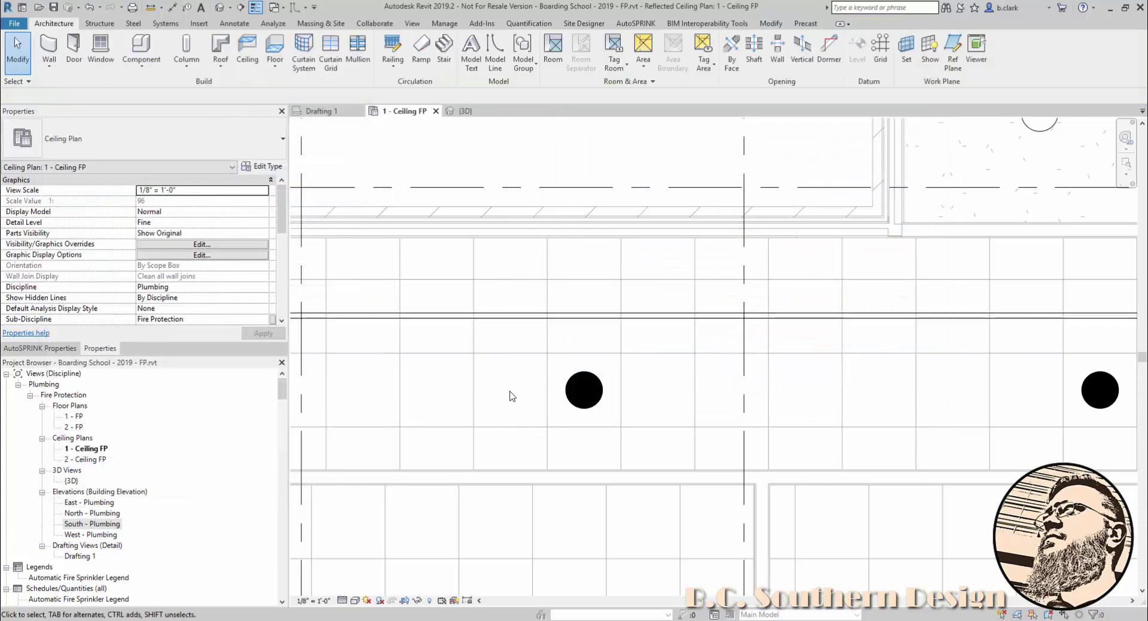
pyautogui.click(574, 388)
pyautogui.rightClick(584, 390)
pyautogui.click(619, 81)
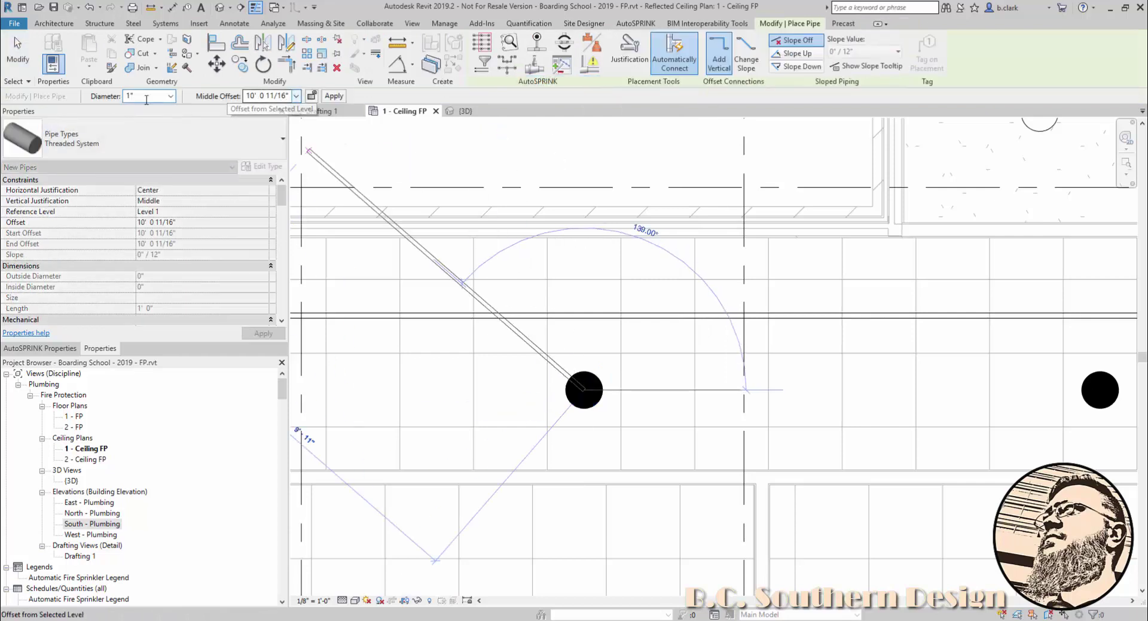
pyautogui.click(298, 99)
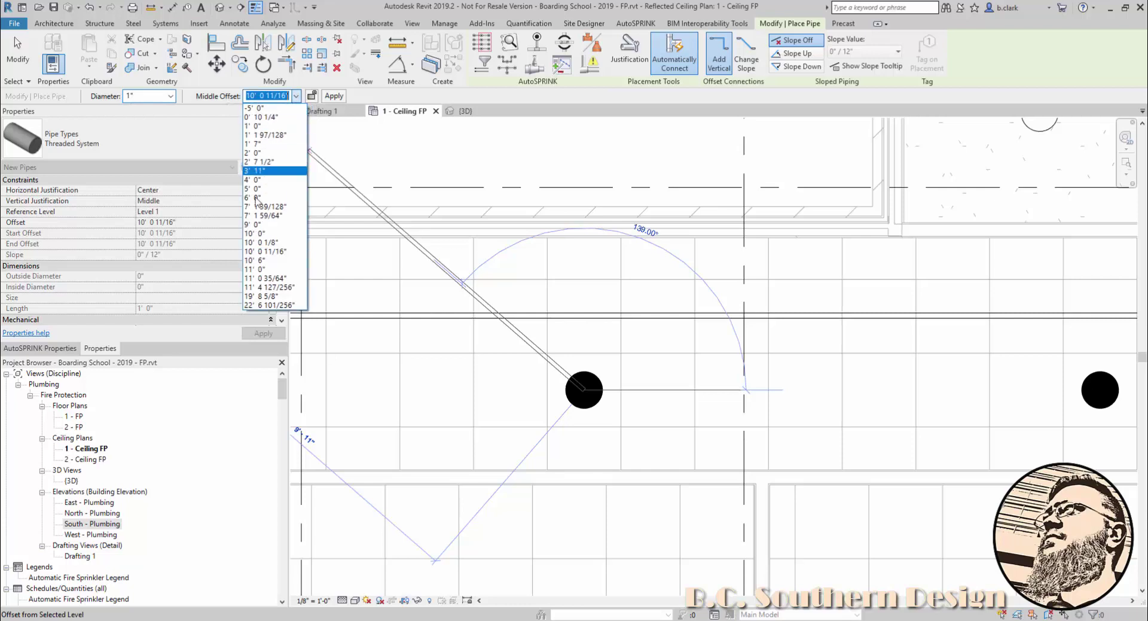
pyautogui.click(260, 276)
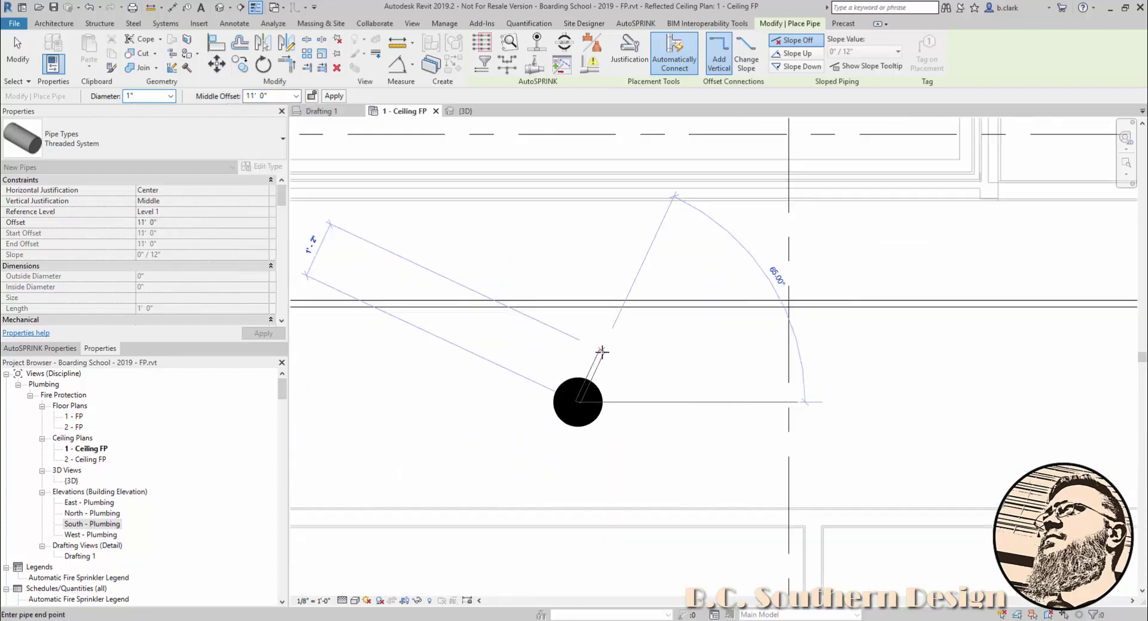
pyautogui.click(583, 322)
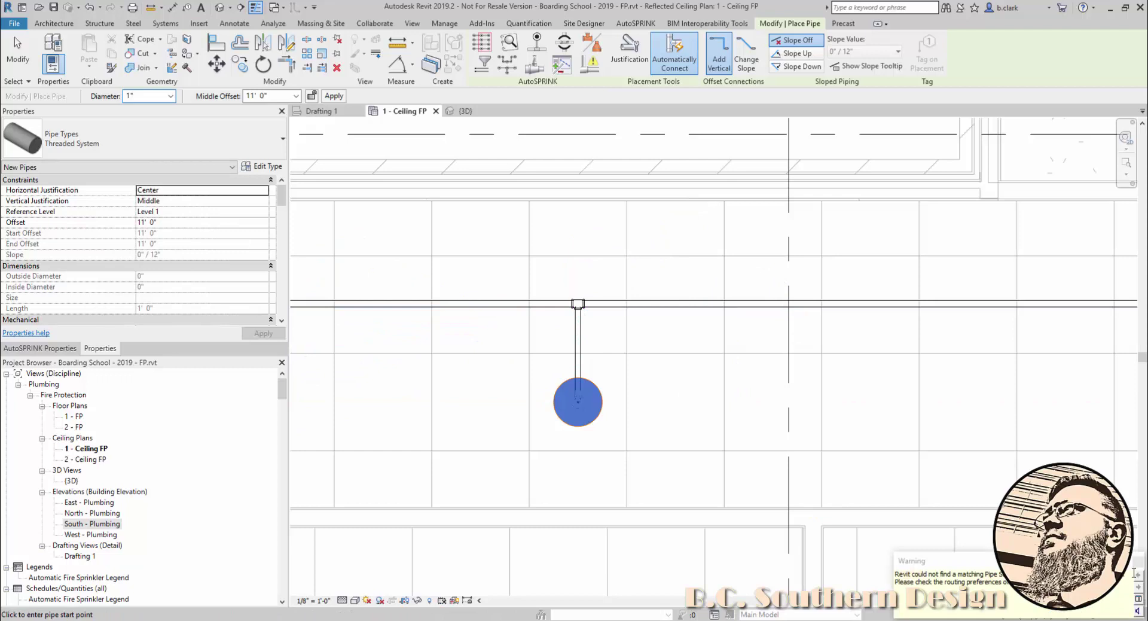
pyautogui.press('Escape')
pyautogui.press('Escape')
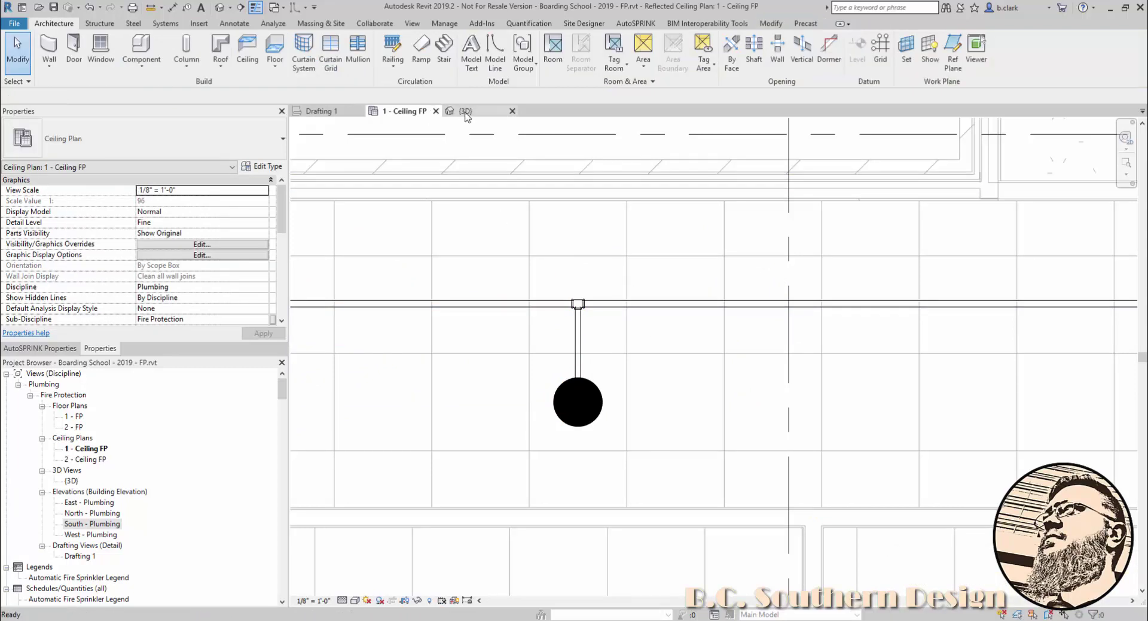
# In the {3D} view, change the vertical drop above the sprinkler from 1/2" to 1" diameter.
pyautogui.click(466, 112)
pyautogui.scroll(2, 616, 249)
pyautogui.click(794, 269)
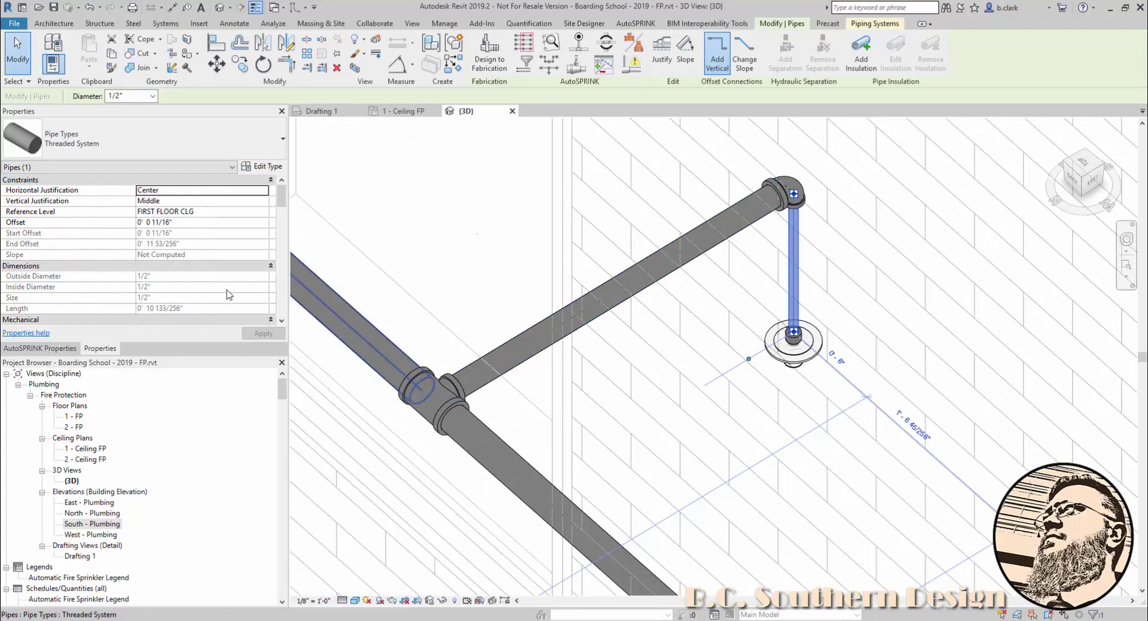
pyautogui.scroll(3, 823, 272)
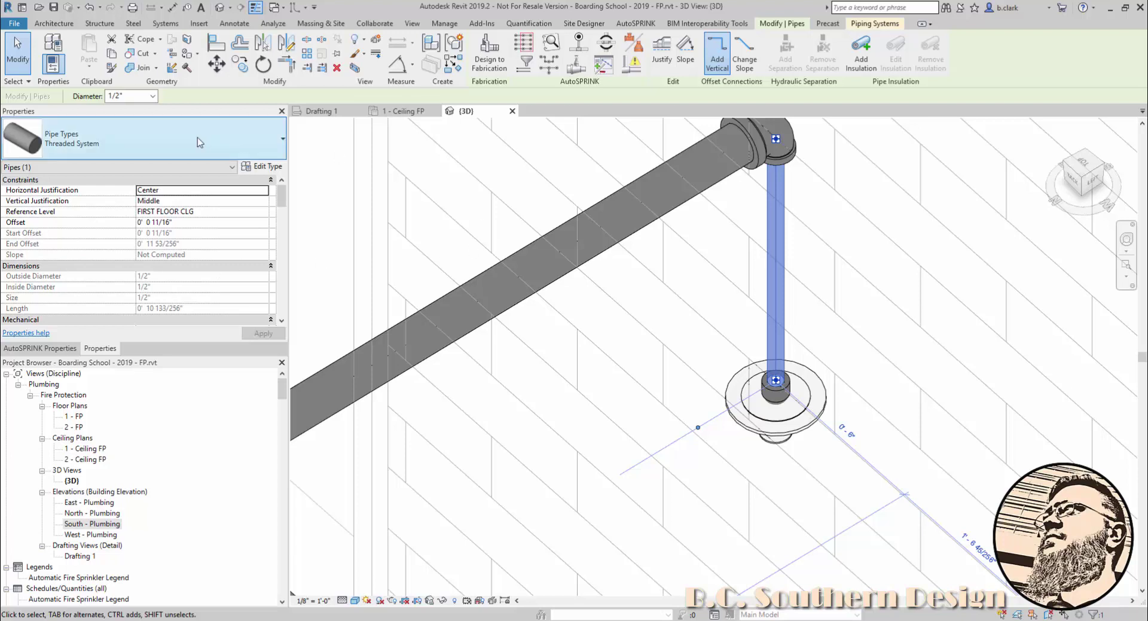
pyautogui.click(153, 95)
pyautogui.click(116, 118)
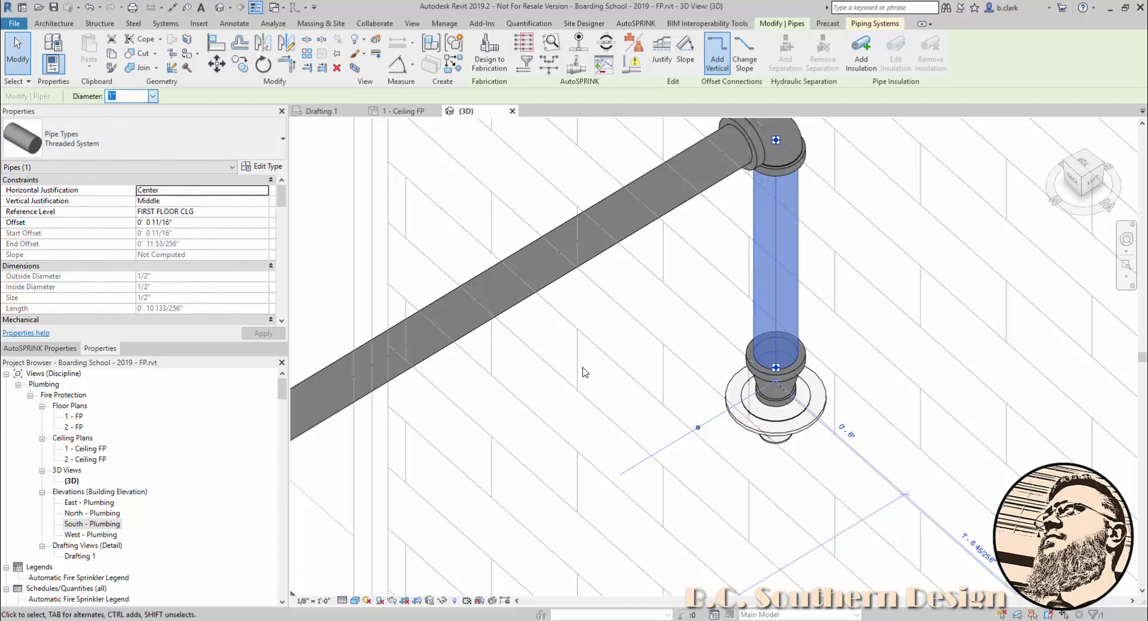
pyautogui.click(585, 372)
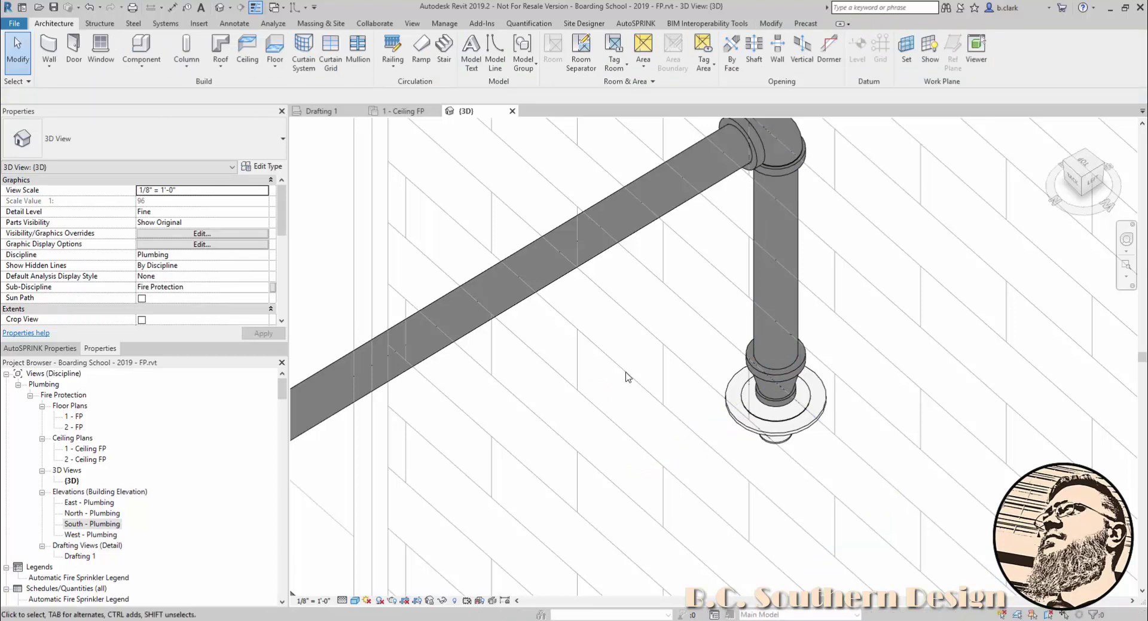
pyautogui.scroll(-3, 628, 376)
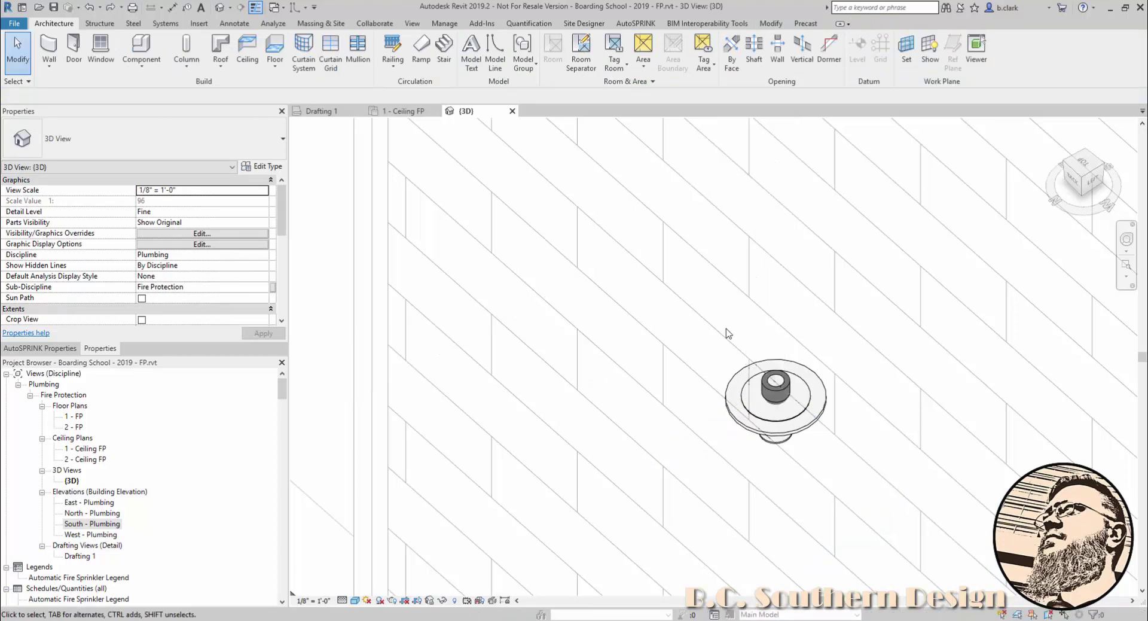
# Set the Threaded System's Schedule 40 minimum size back to 1/2" in routing preferences, and apply.
pyautogui.click(407, 399)
pyautogui.click(261, 166)
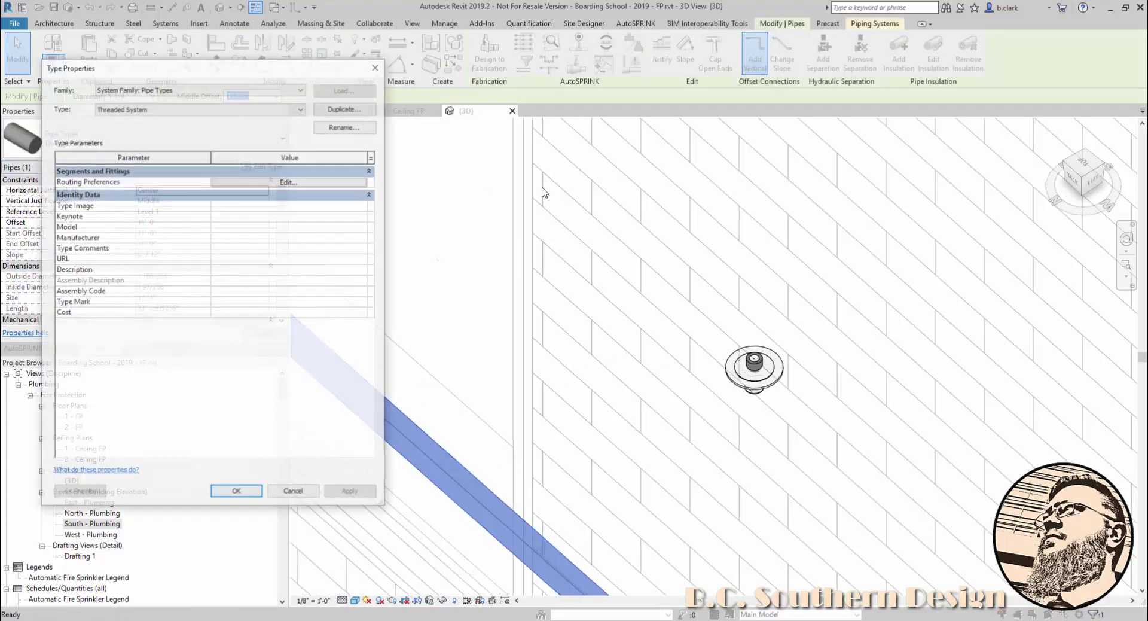
pyautogui.click(286, 181)
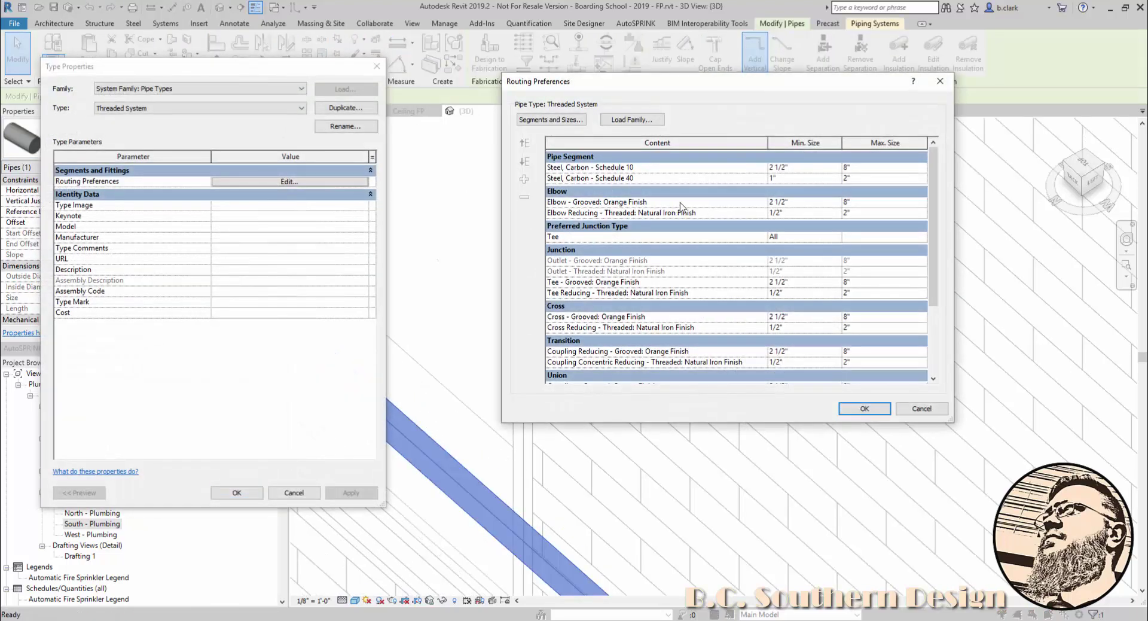
pyautogui.click(837, 179)
pyautogui.click(779, 195)
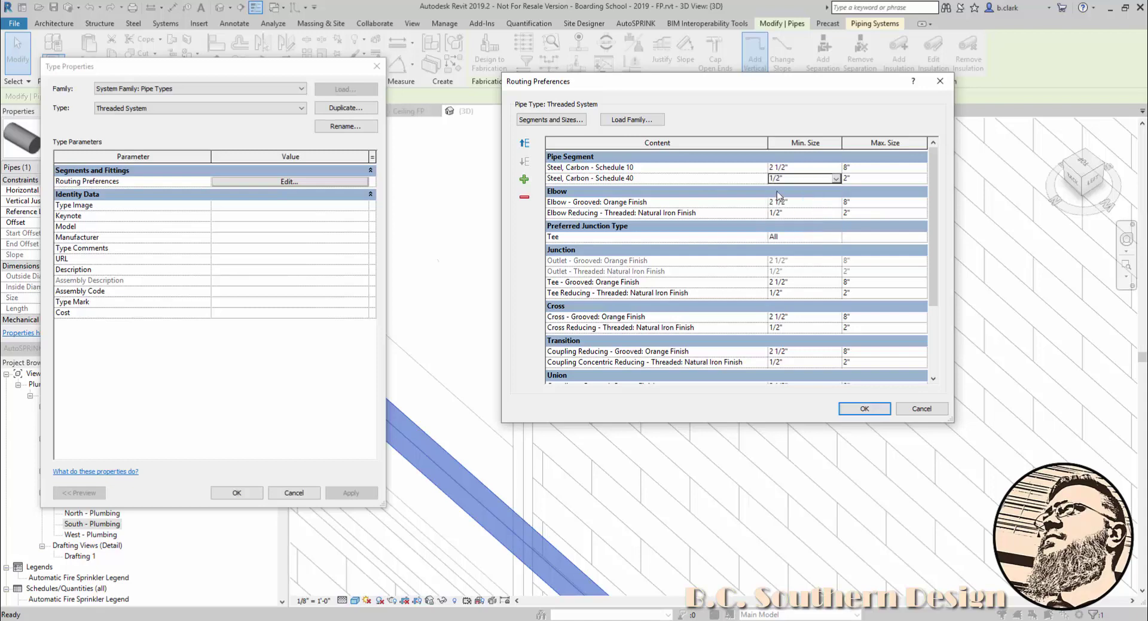
pyautogui.click(864, 408)
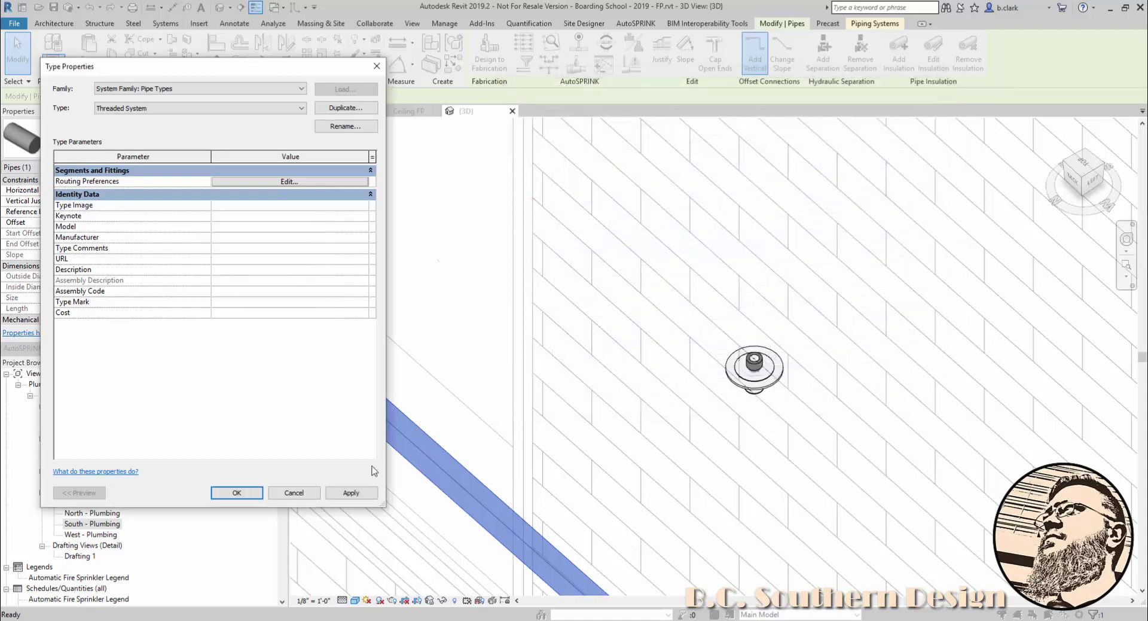
pyautogui.click(351, 492)
# Close the type properties and return to the 1 - Ceiling FP plan.
pyautogui.click(237, 492)
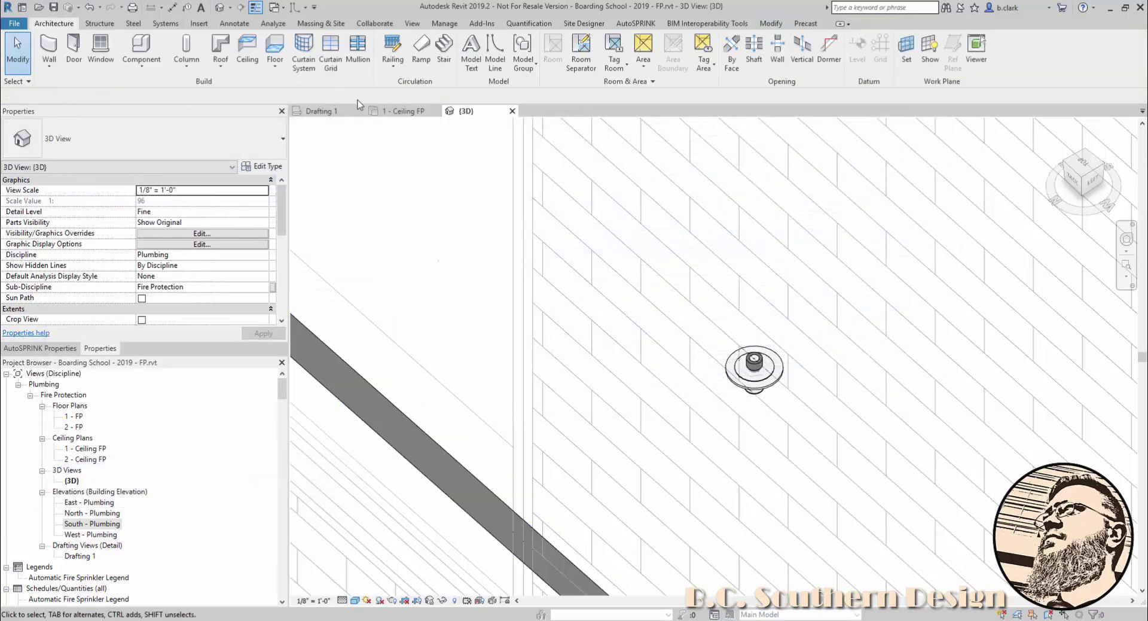
pyautogui.click(386, 110)
pyautogui.click(584, 389)
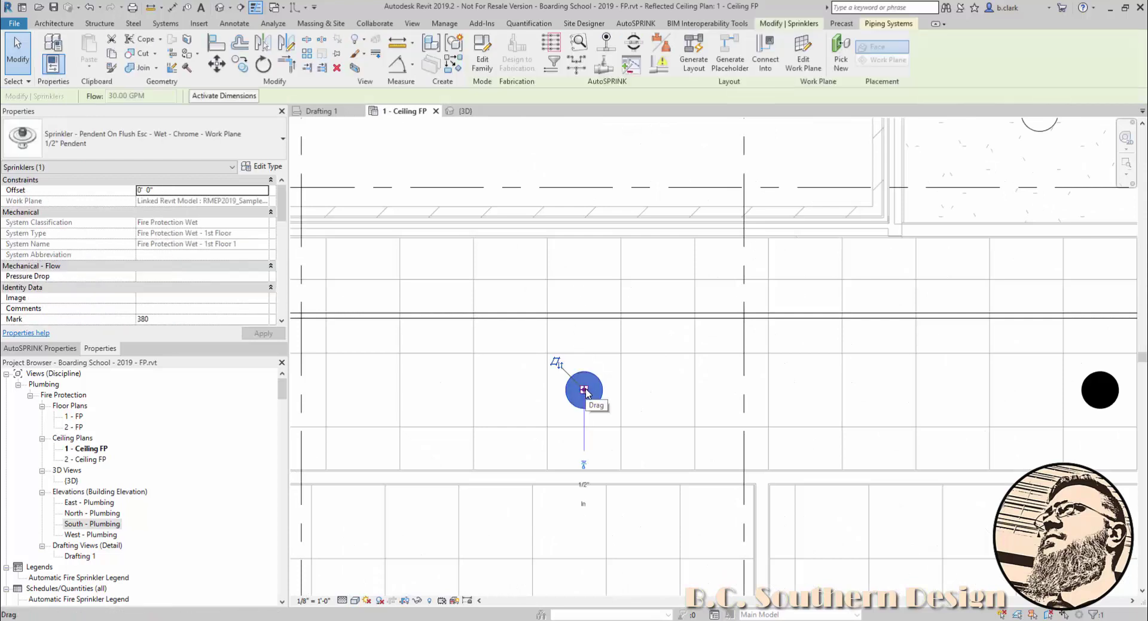
pyautogui.click(591, 316)
pyautogui.click(585, 387)
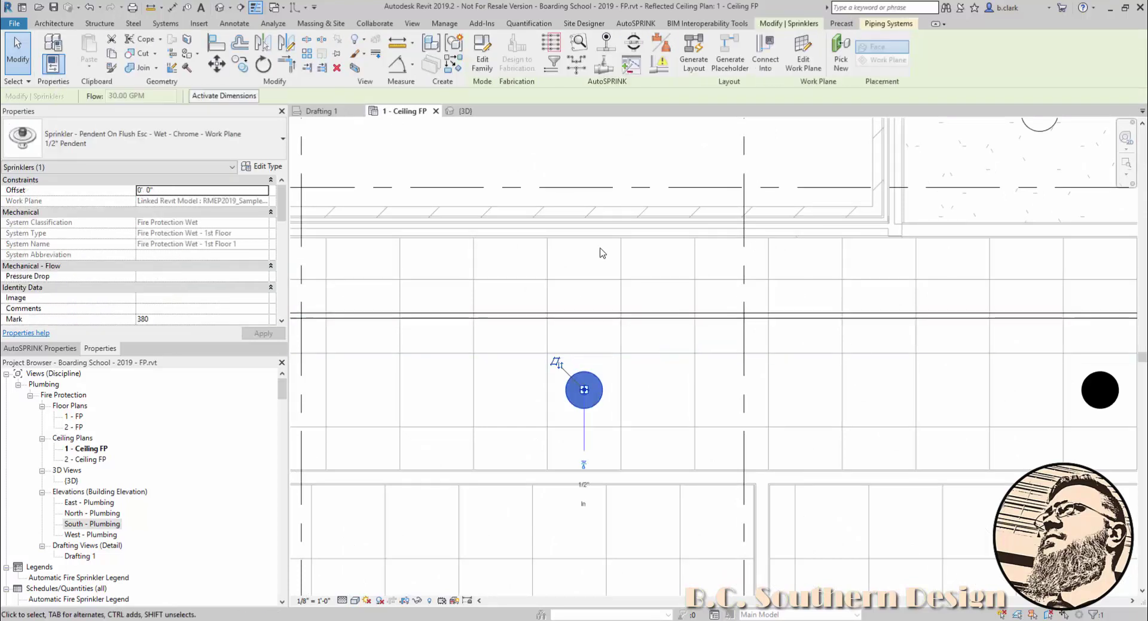
pyautogui.click(601, 251)
# Draw a 1" pipe at 10' 6" middle offset from the sprinkler to the branch line.
pyautogui.click(592, 383)
pyautogui.rightClick(584, 389)
pyautogui.click(611, 79)
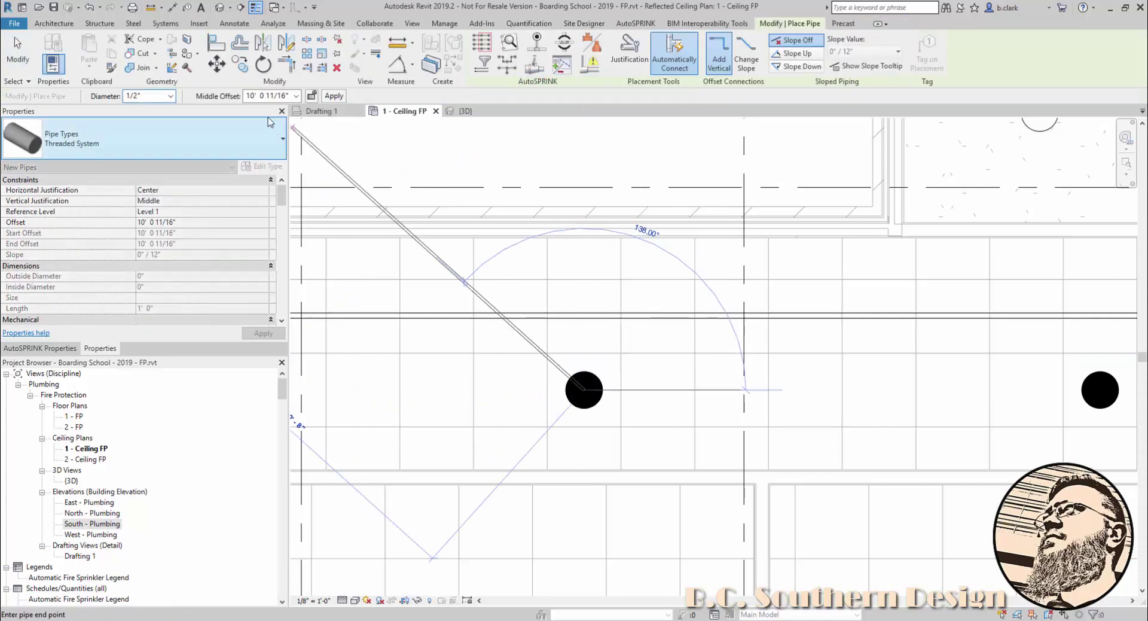
pyautogui.click(171, 96)
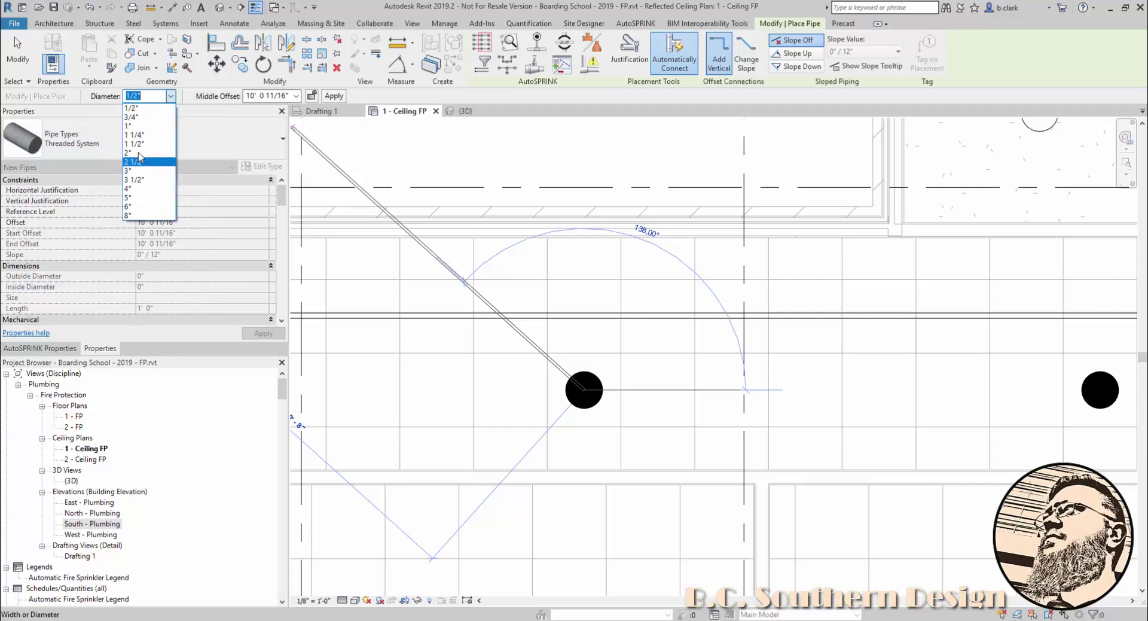
pyautogui.click(146, 125)
pyautogui.click(296, 96)
pyautogui.click(265, 261)
pyautogui.scroll(2, 646, 344)
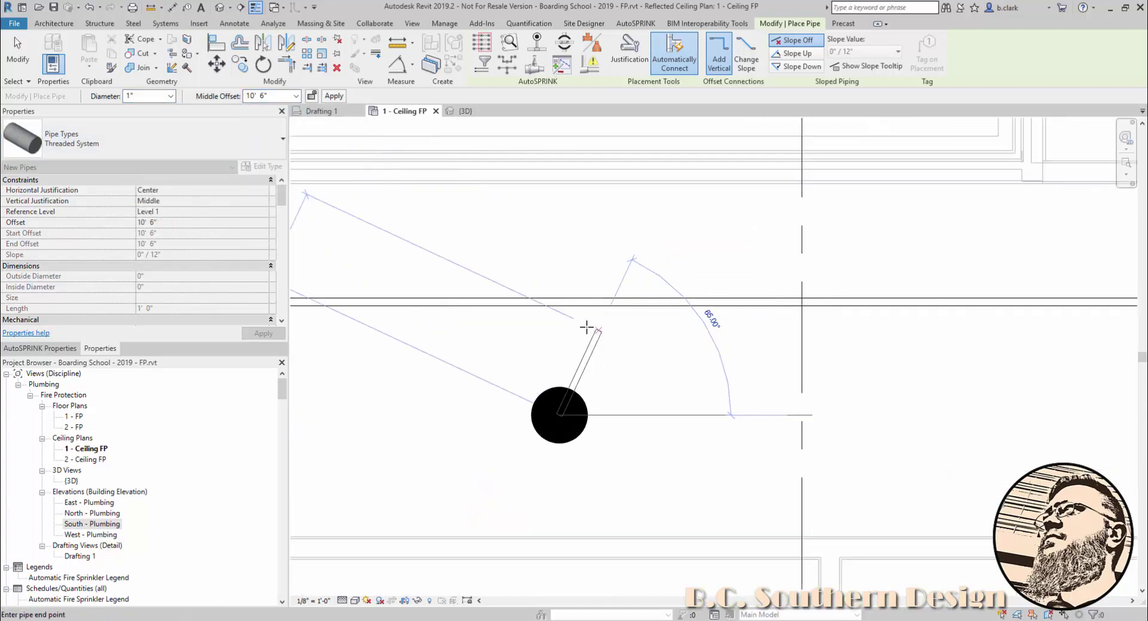
pyautogui.click(560, 301)
pyautogui.press('Escape')
pyautogui.press('Escape')
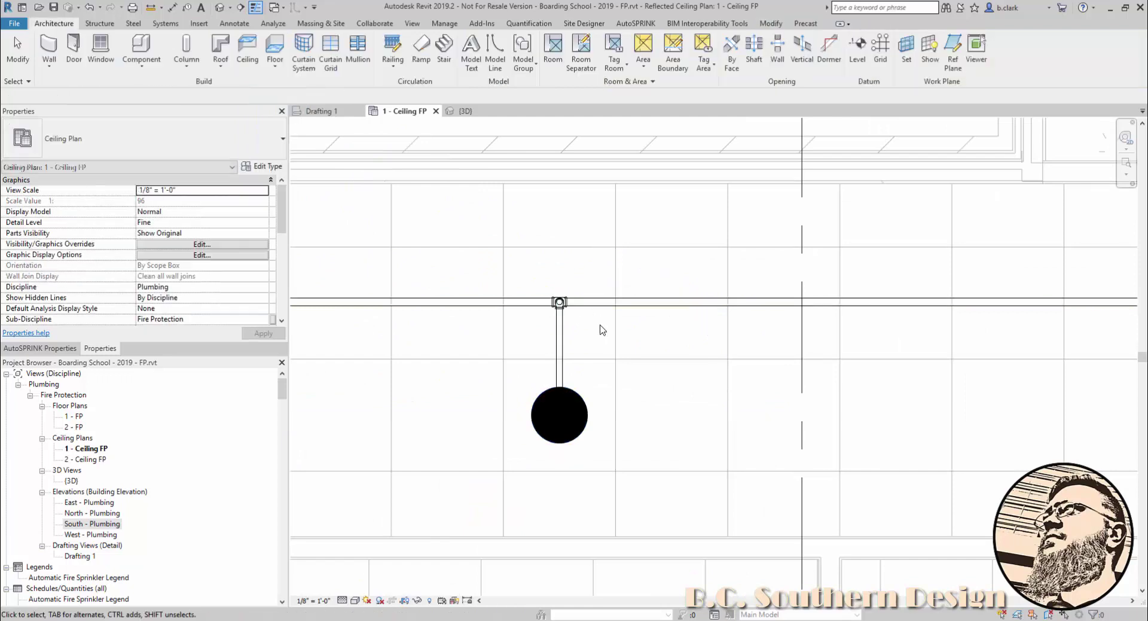
# In {3D}, resize the sprinkler's short vertical drop to 1", then return to 1 - Ceiling FP.
pyautogui.click(465, 111)
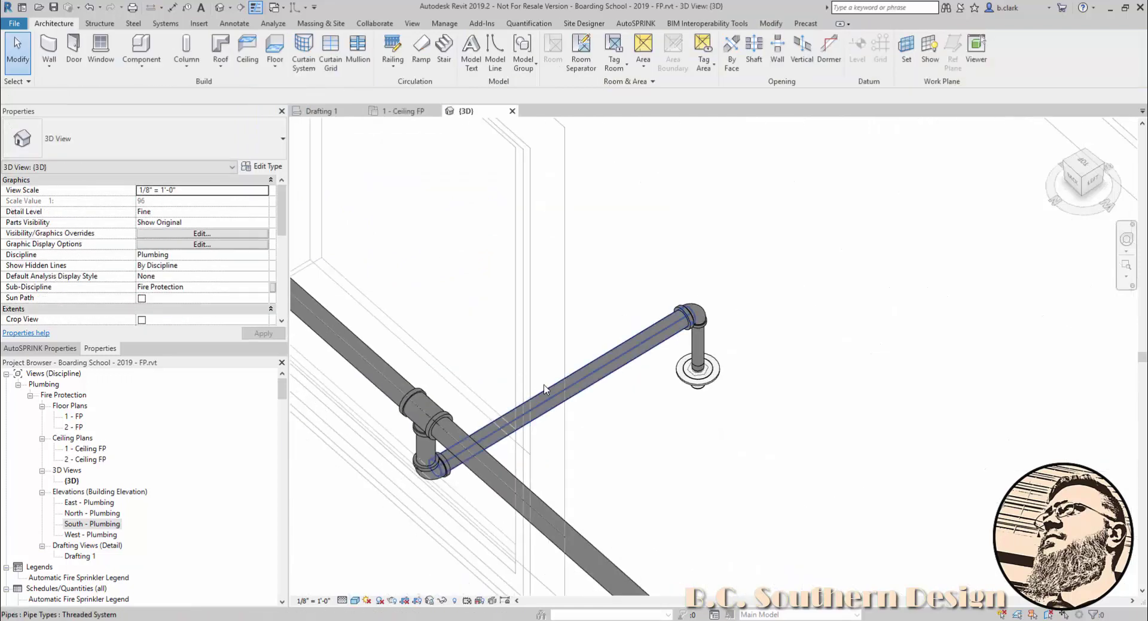
pyautogui.click(698, 342)
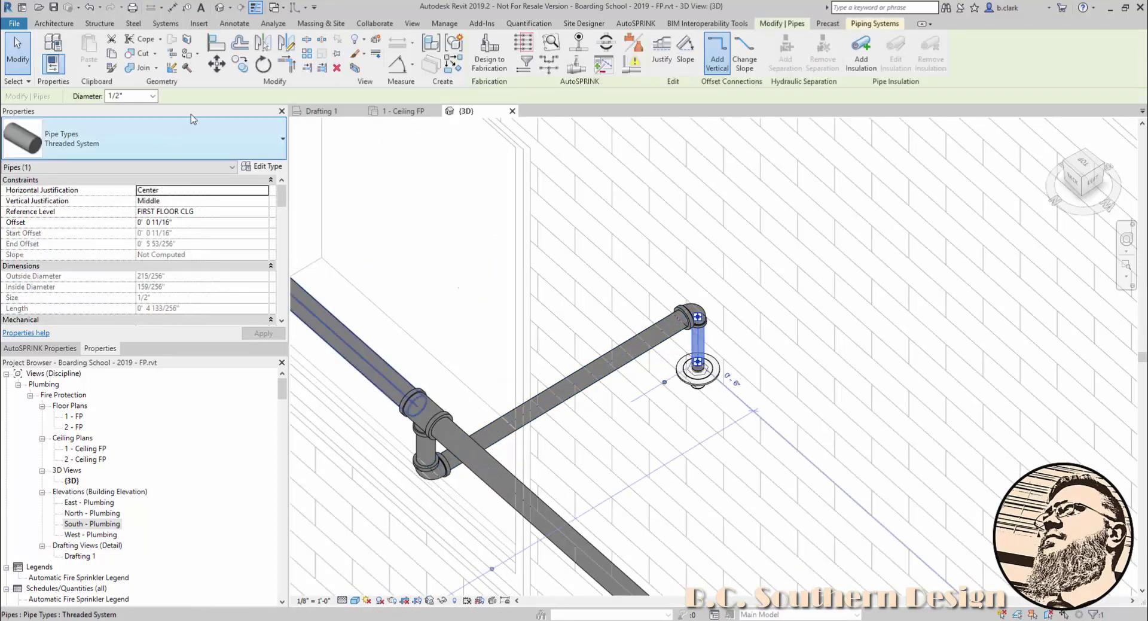
pyautogui.click(153, 96)
pyautogui.click(128, 141)
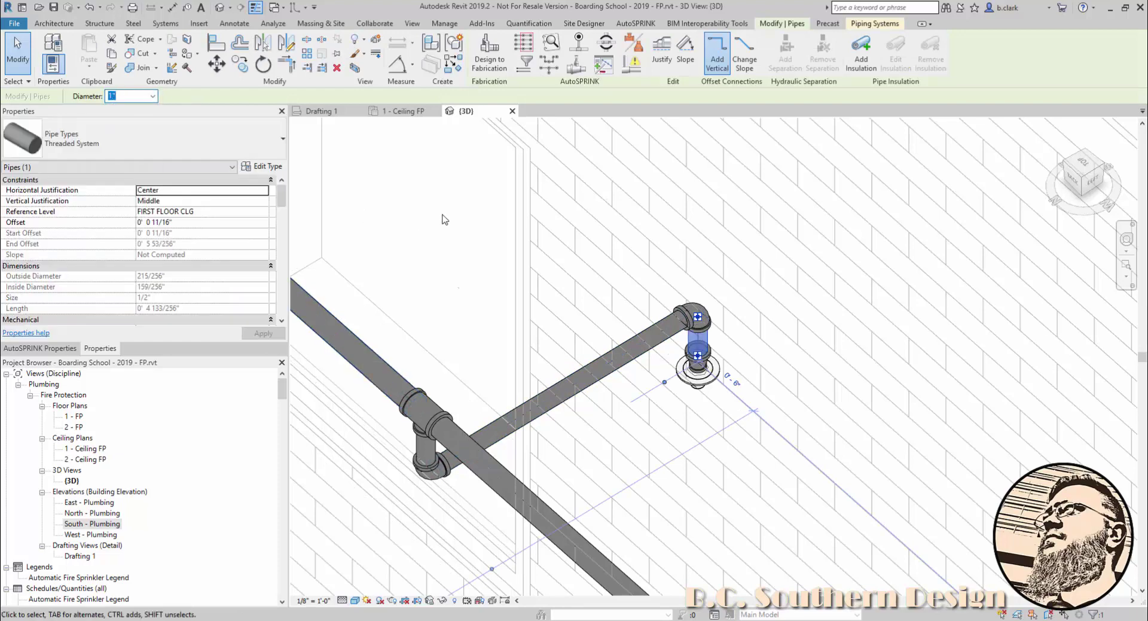
pyautogui.click(444, 219)
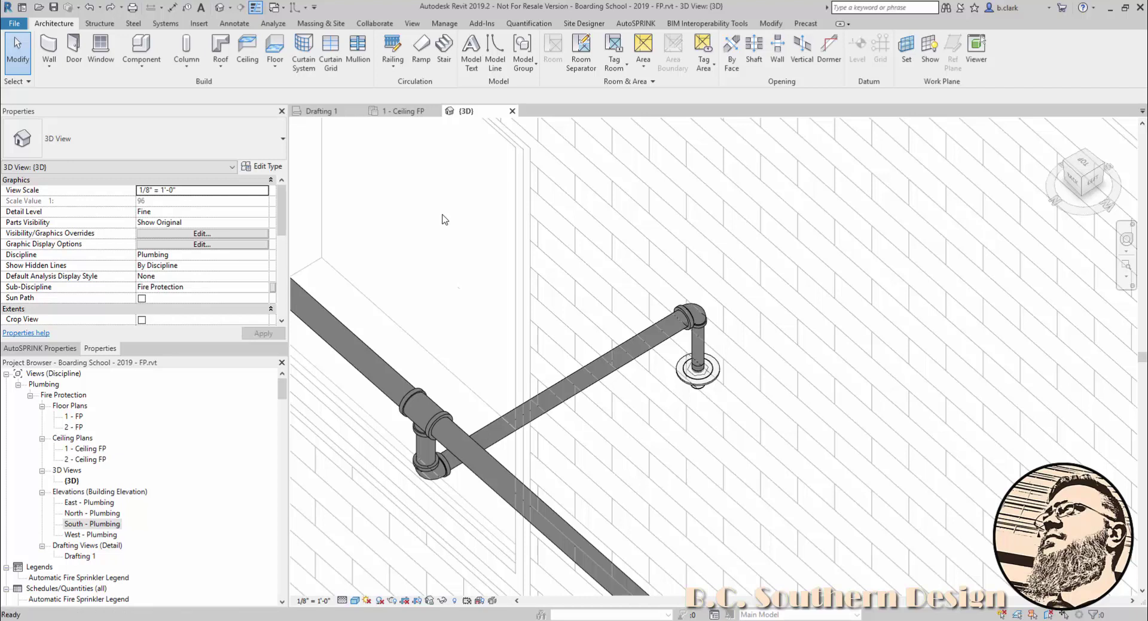
pyautogui.click(418, 111)
# Draw a 1" pipe at 11' 6" middle offset from the sprinkler head.
pyautogui.click(583, 390)
pyautogui.rightClick(585, 390)
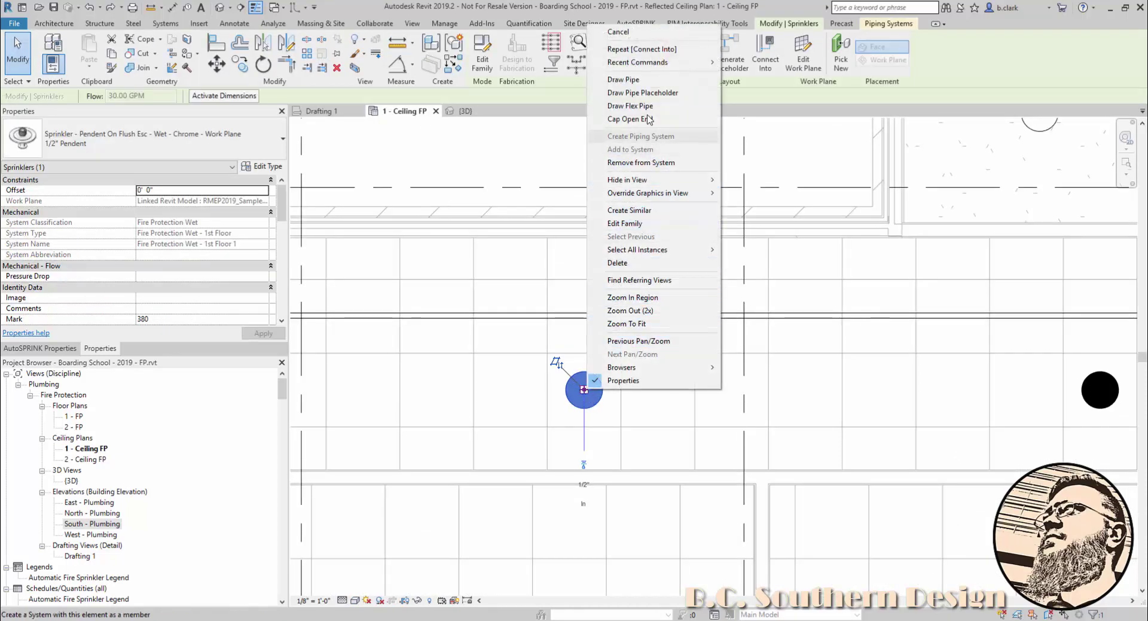
pyautogui.click(623, 80)
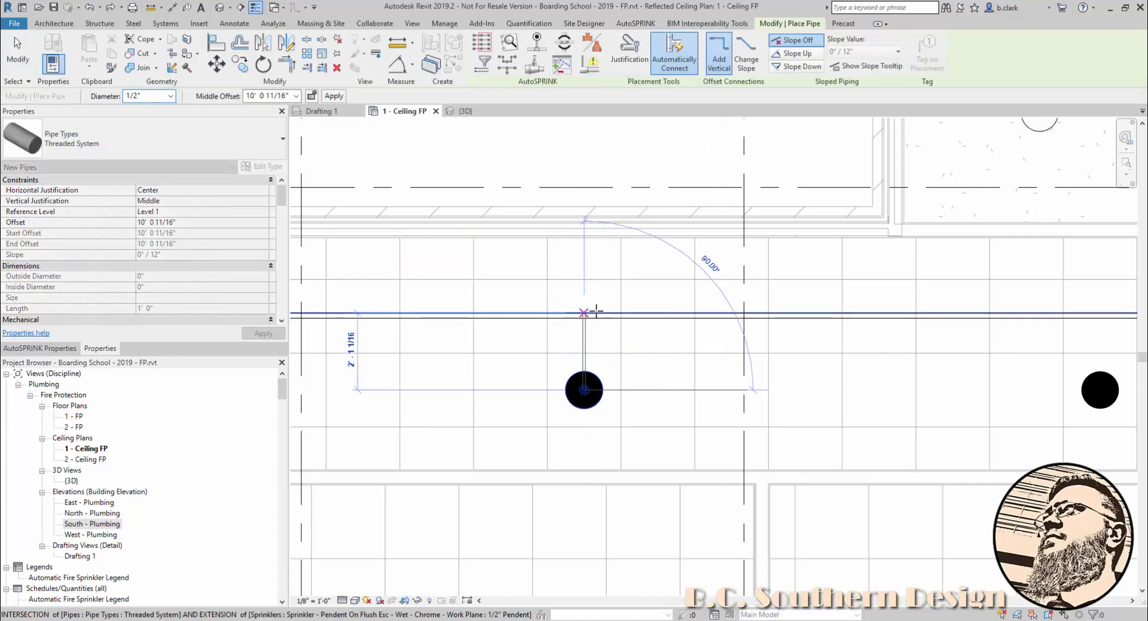
pyautogui.click(171, 96)
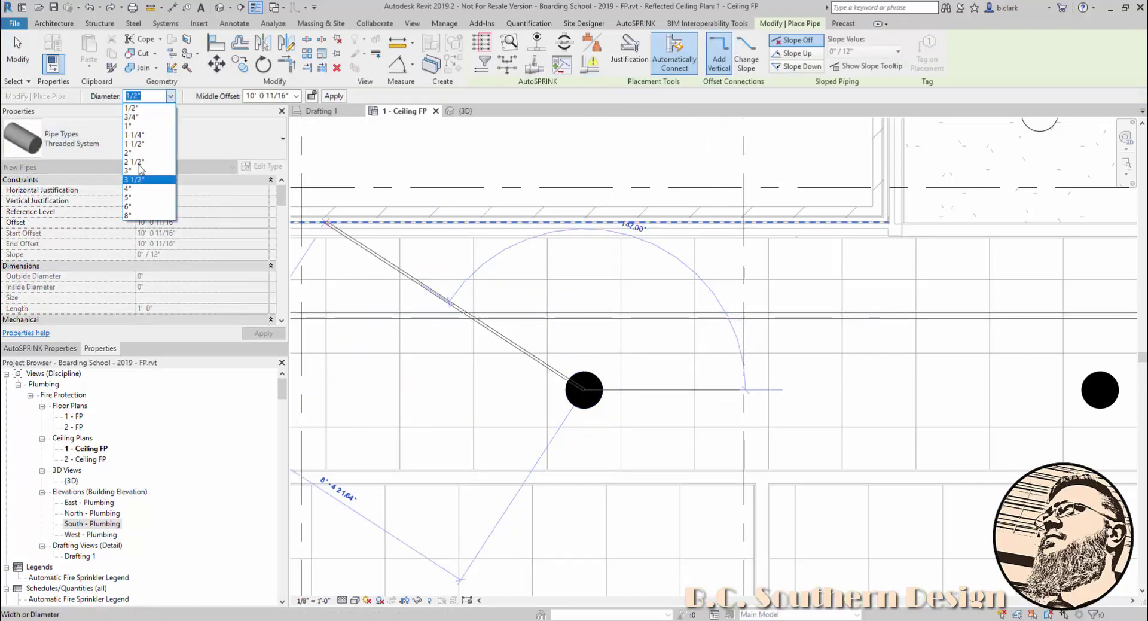
pyautogui.click(146, 126)
pyautogui.click(296, 96)
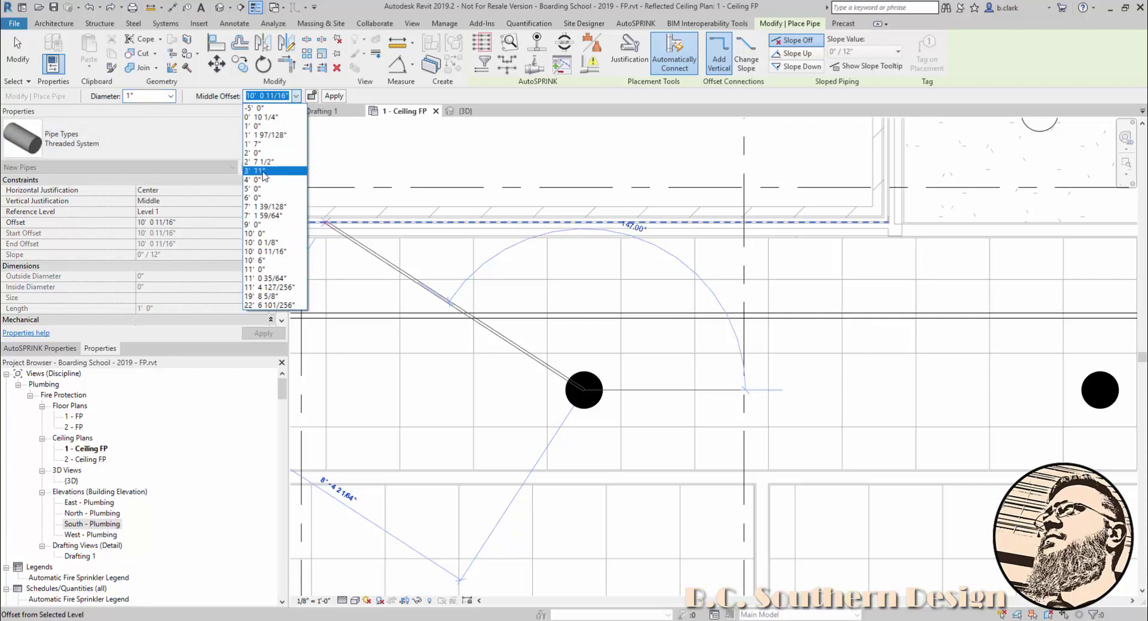
pyautogui.click(257, 269)
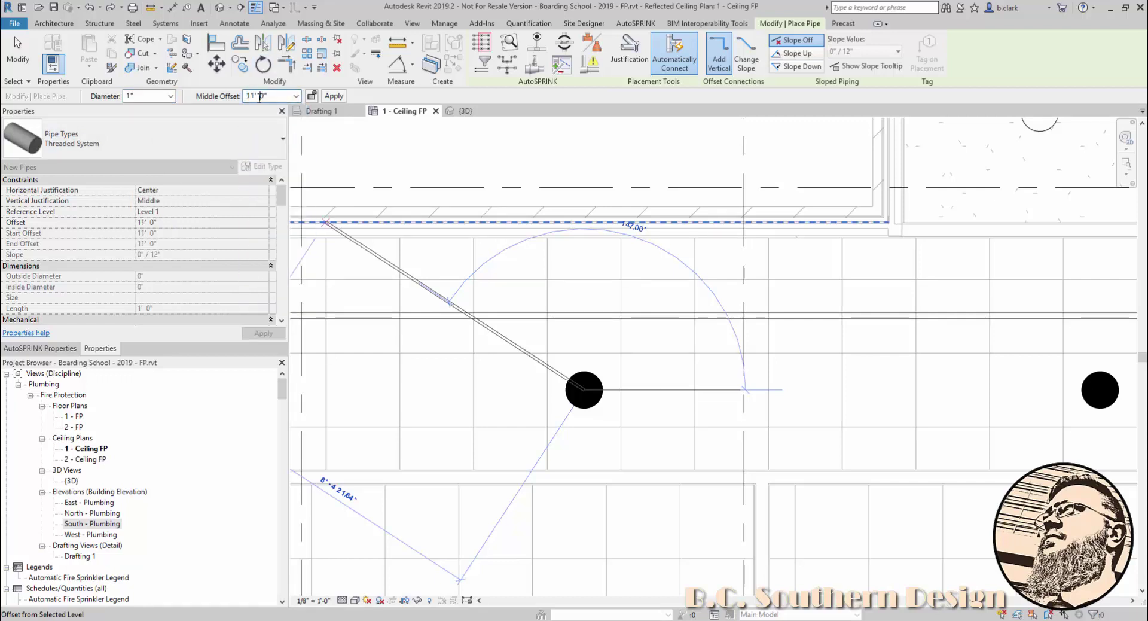
pyautogui.doubleClick(263, 95)
pyautogui.write('6')
pyautogui.press('Return')
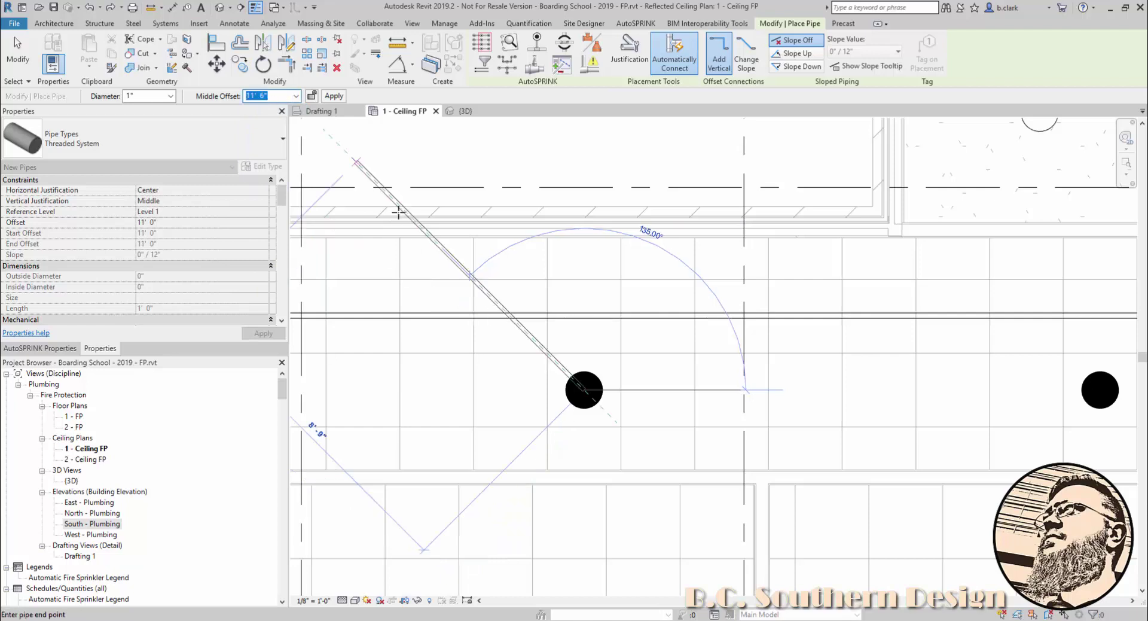
pyautogui.click(563, 357)
pyautogui.press('Escape')
pyautogui.press('Escape')
# In the 3D view, set the sprinkler's vertical drop pipe to 1" diameter and deselect it.
pyautogui.hotkey('ctrl', 'Tab')
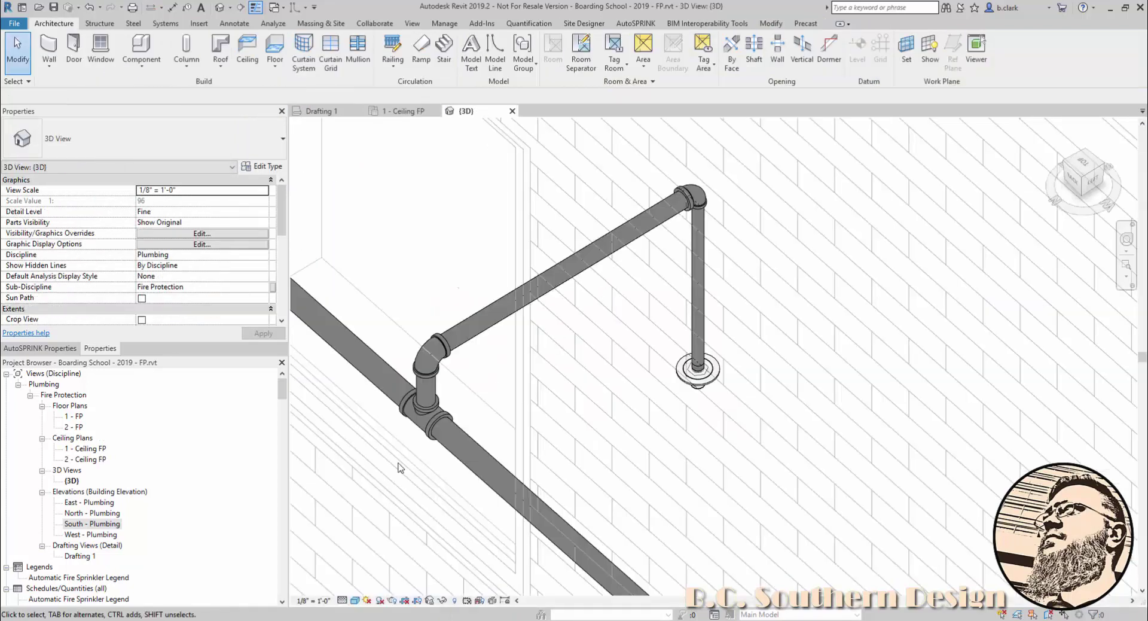
pyautogui.click(693, 236)
pyautogui.click(153, 97)
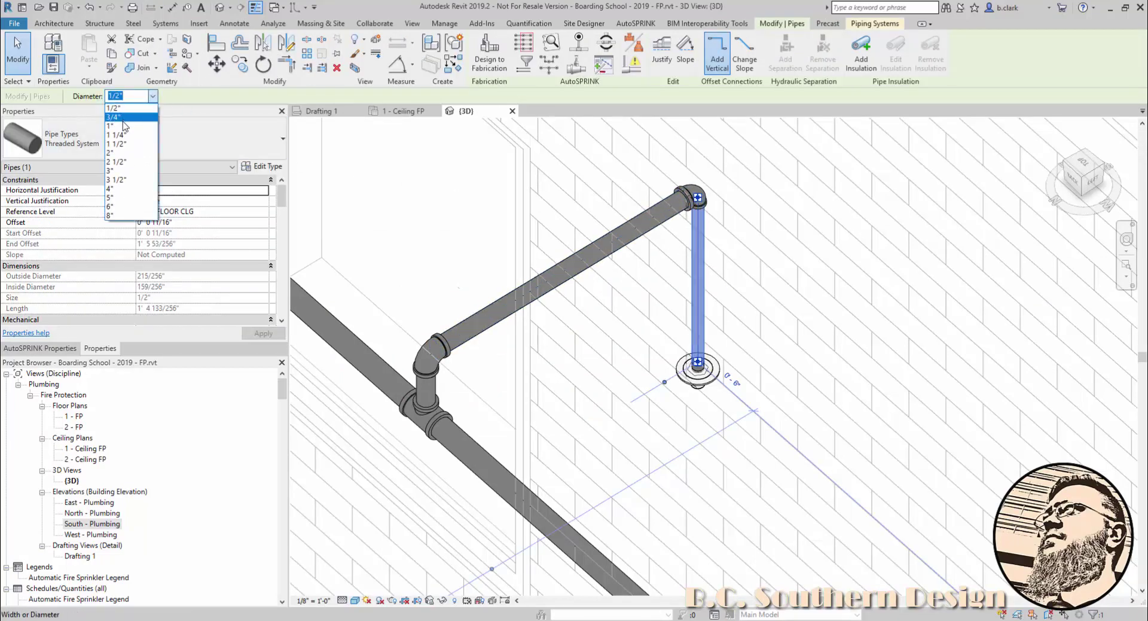
pyautogui.click(126, 125)
pyautogui.click(442, 201)
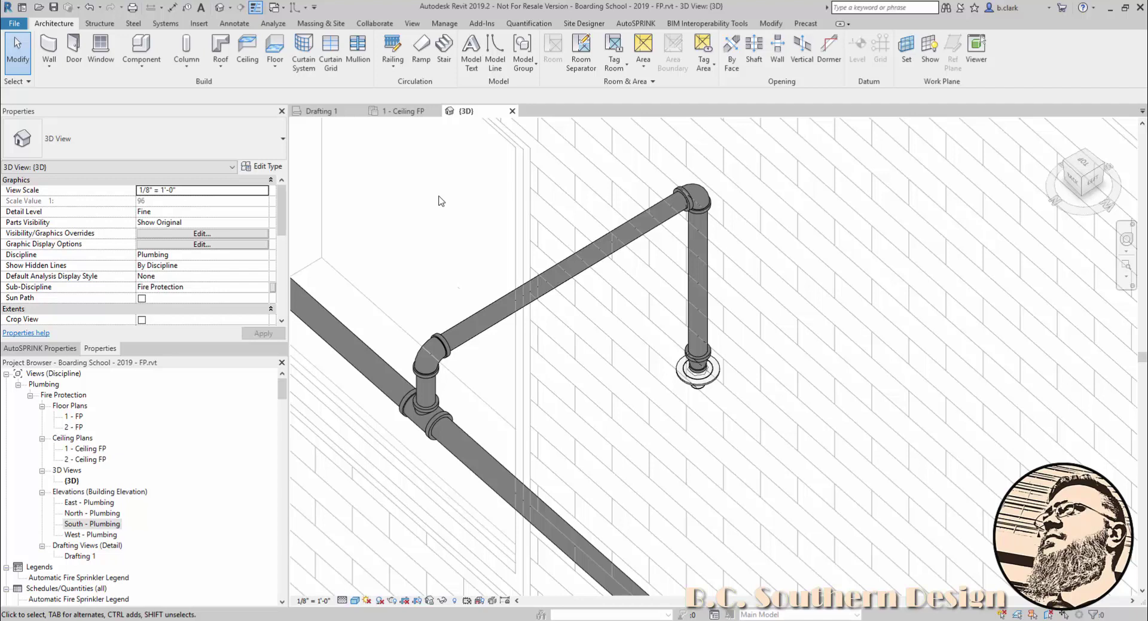
# Undo the manual arm-over, then Connect Into the main pipe to auto-generate the tee, elbow and drop.
pyautogui.hotkey('ctrl', 'z')
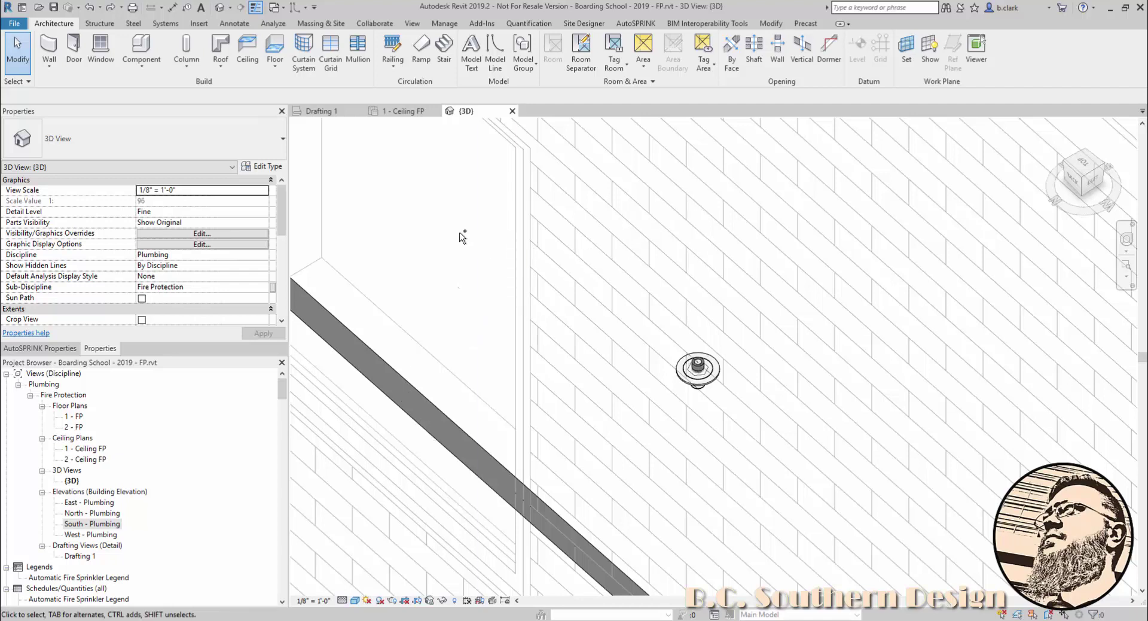
pyautogui.scroll(-1, 575, 240)
pyautogui.click(681, 352)
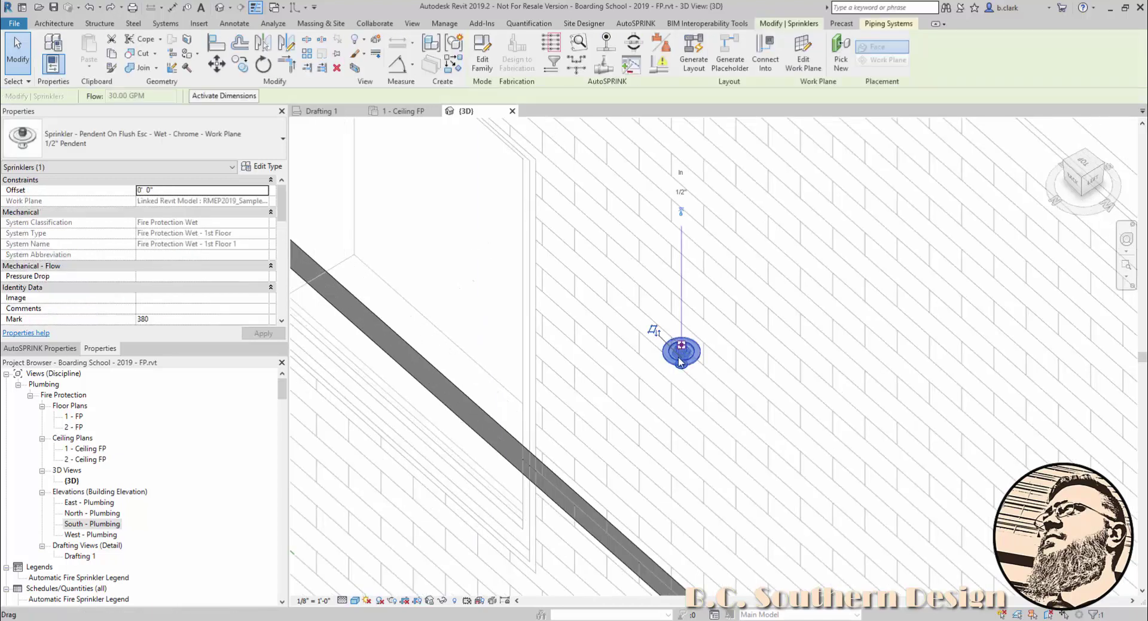
pyautogui.click(765, 60)
pyautogui.click(406, 335)
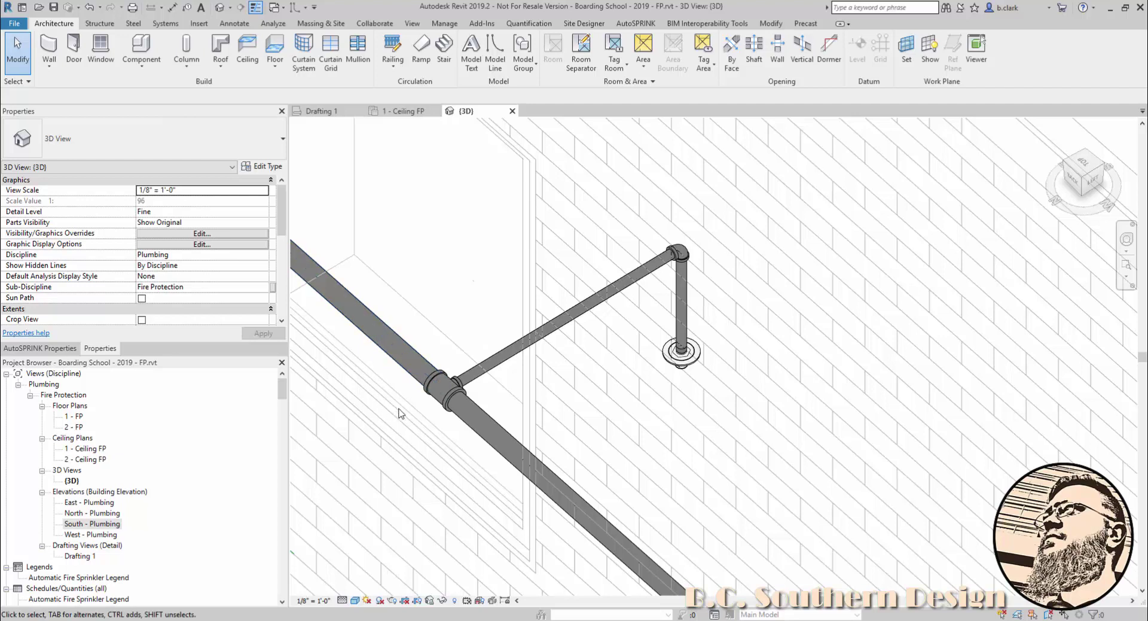
# Resize the generated arm-over and vertical drop from 1/2" to 1" diameter.
pyautogui.click(637, 279)
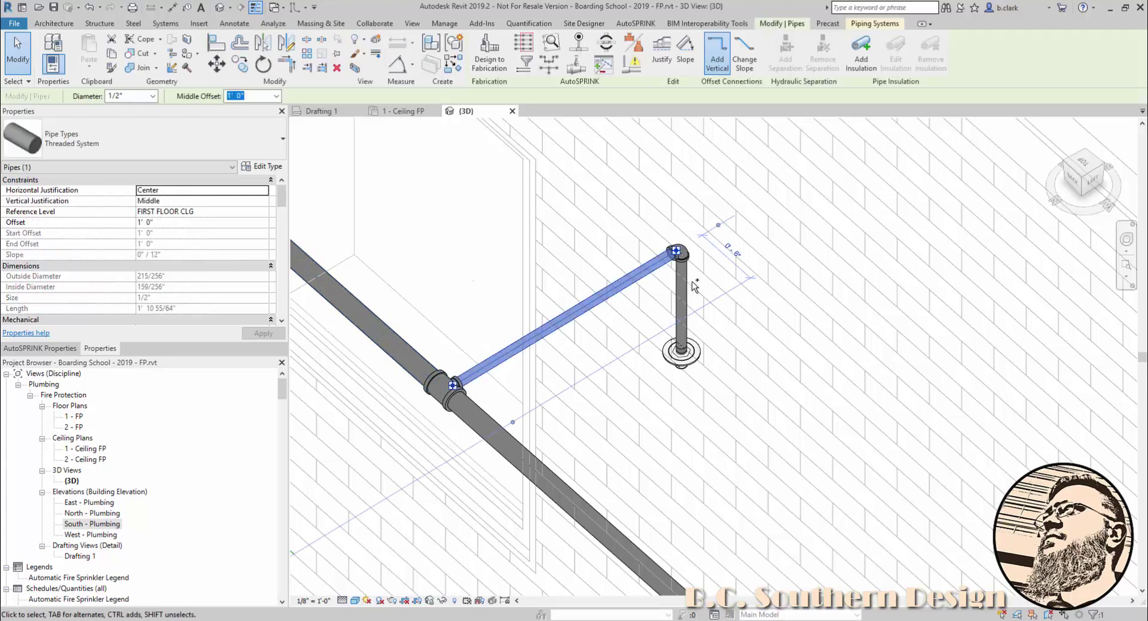
pyautogui.keyDown('ctrl'); pyautogui.click(682, 293); pyautogui.keyUp('ctrl')
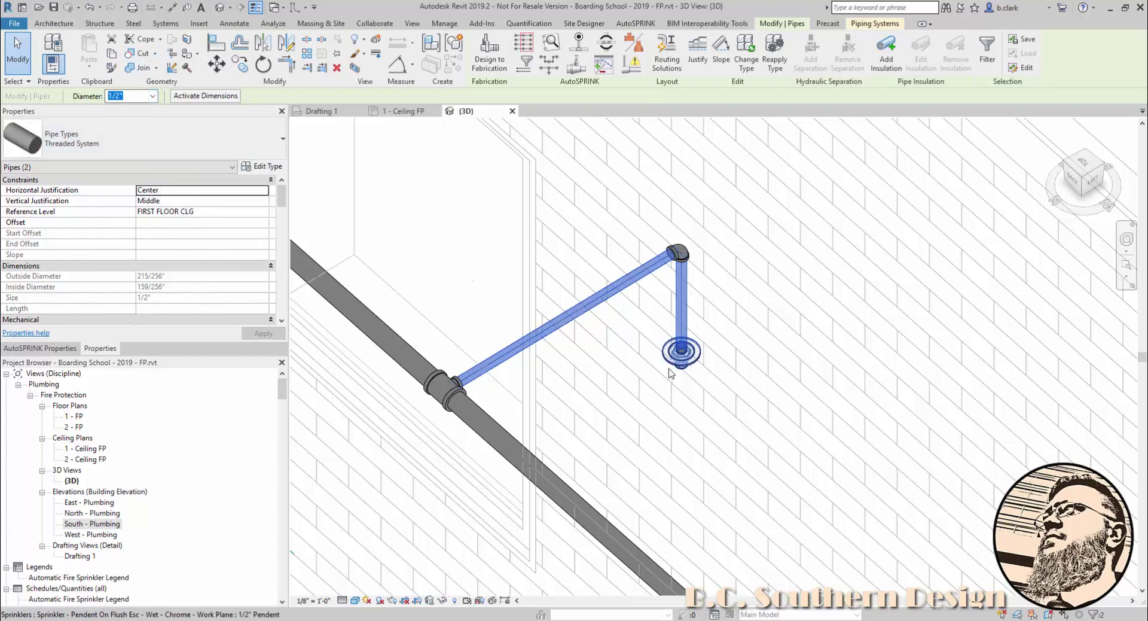
pyautogui.click(153, 95)
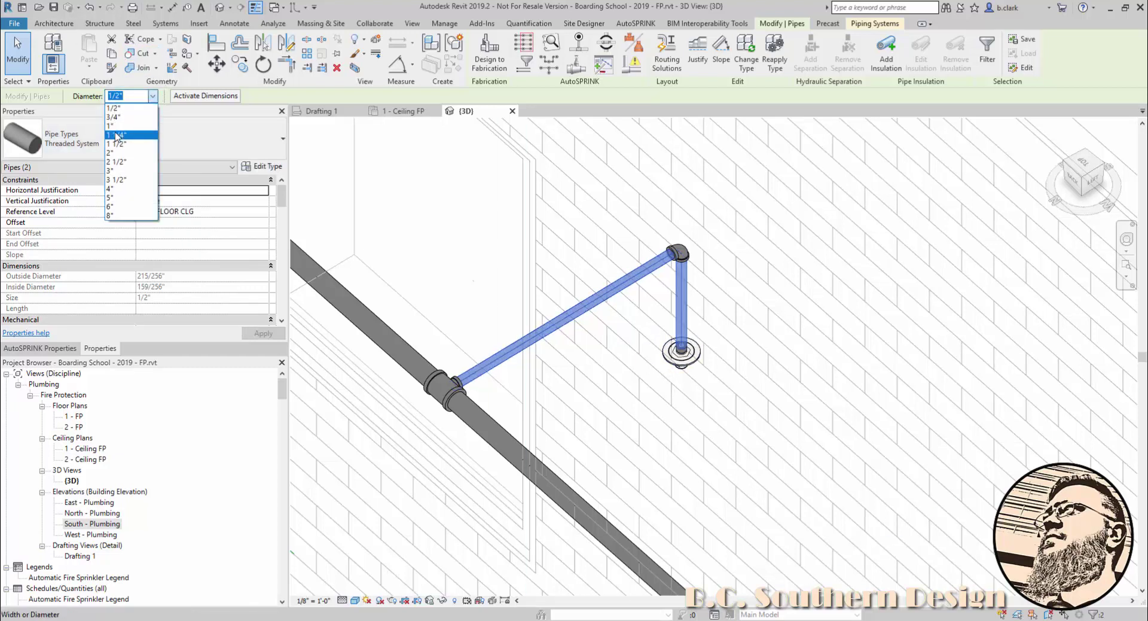
pyautogui.click(141, 110)
pyautogui.click(444, 198)
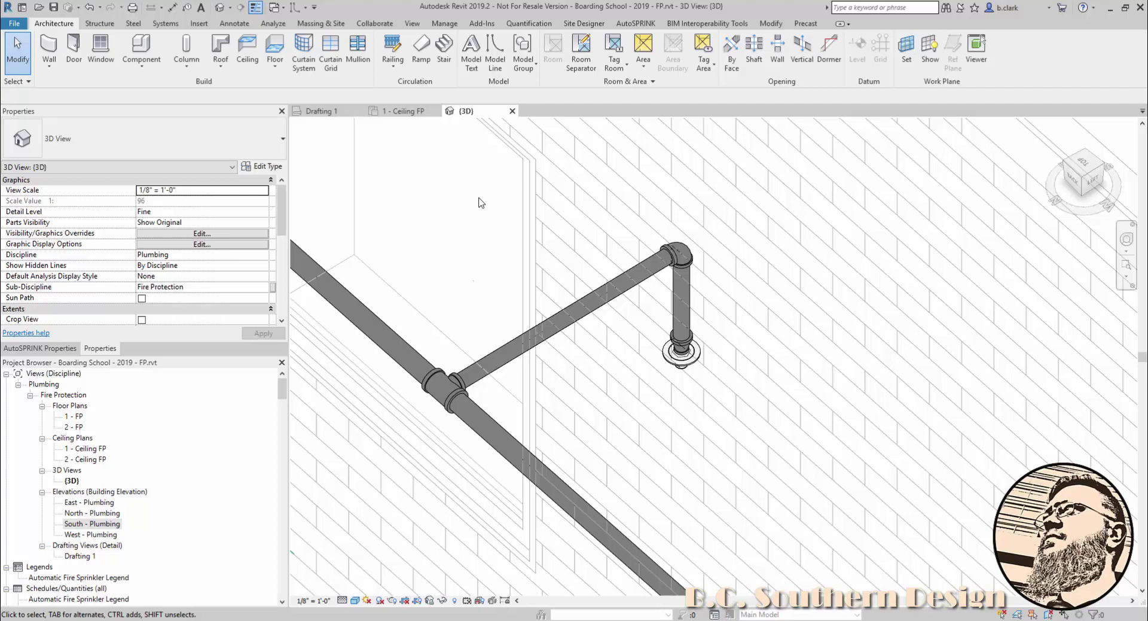
# Orbit to the windowed wall and crossing-select its branch line with the nearby sprinkler heads.
pyautogui.scroll(-2, 504, 256)
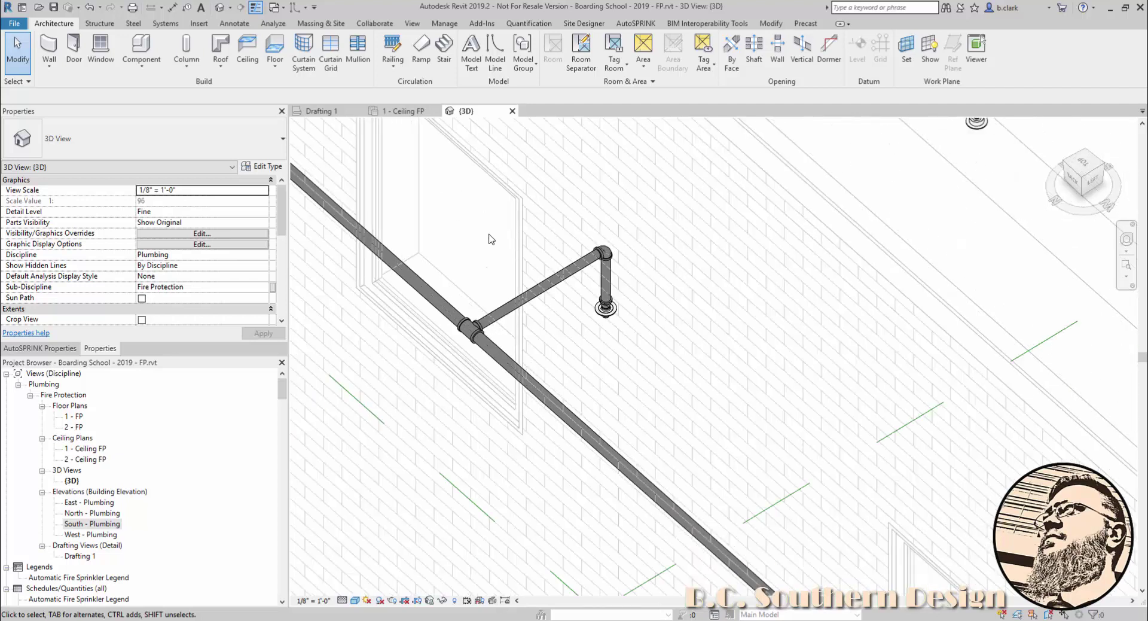
pyautogui.scroll(-2, 540, 216)
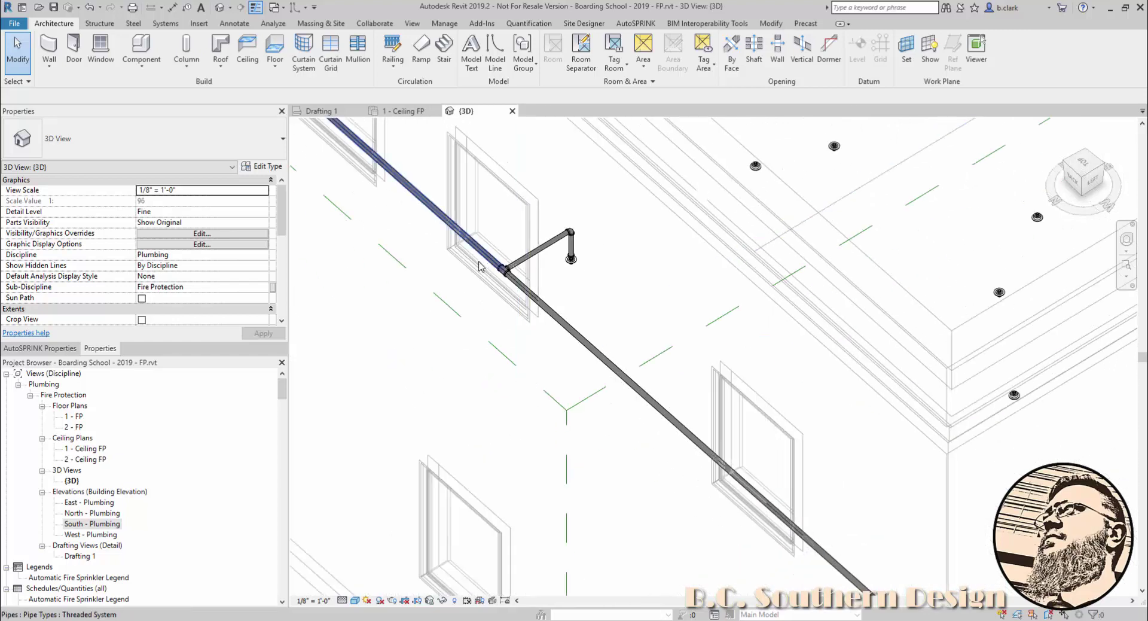
pyautogui.click(509, 223)
pyautogui.keyDown('shift'); pyautogui.moveTo(508, 222); pyautogui.dragTo(657, 353, button='middle'); pyautogui.keyUp('shift')
pyautogui.scroll(5, 657, 354)
pyautogui.press('Escape')
pyautogui.scroll(-4, 656, 352)
pyautogui.scroll(4, 656, 352)
pyautogui.scroll(2, 654, 356)
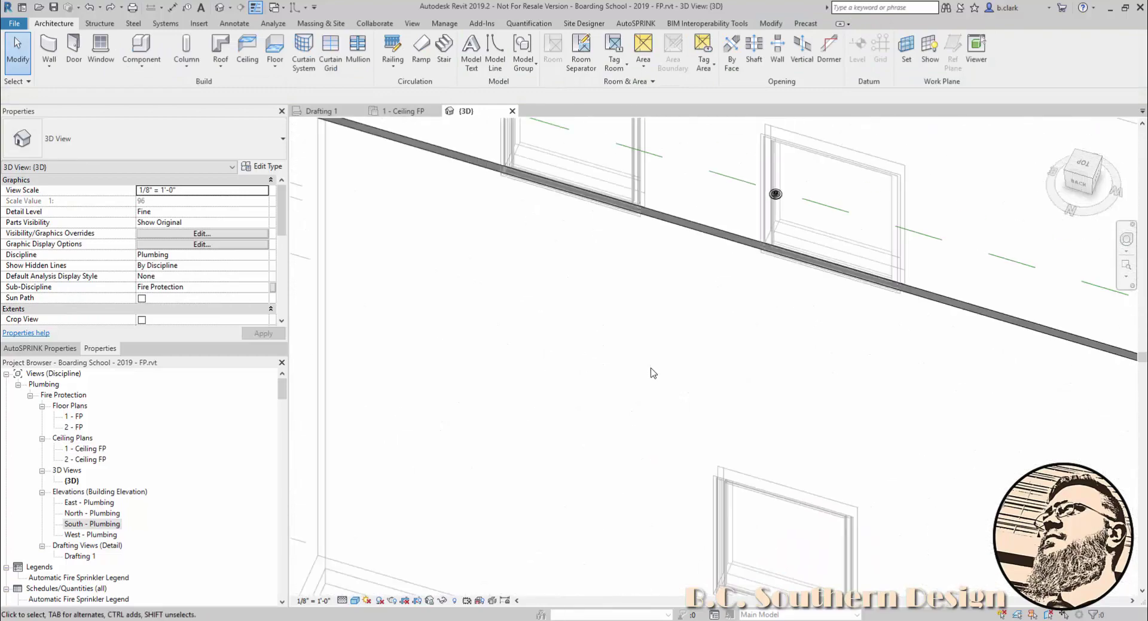
pyautogui.scroll(-5, 652, 368)
pyautogui.keyDown('shift'); pyautogui.moveTo(671, 336); pyautogui.dragTo(693, 395, button='middle'); pyautogui.keyUp('shift')
pyautogui.moveTo(1073, 349); pyautogui.dragTo(639, 220)
# Connect the selected sprinklers to the branch line using AutoSPRINK Connection Style 2.
pyautogui.click(537, 45)
pyautogui.moveTo(529, 106); pyautogui.dragTo(258, 114)
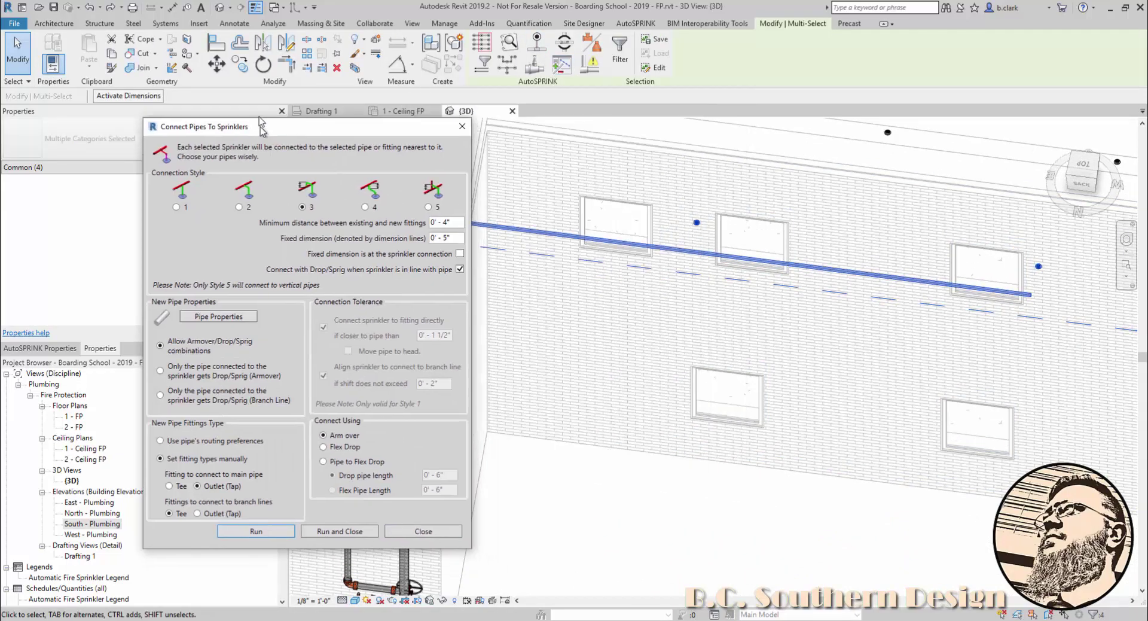
pyautogui.click(246, 194)
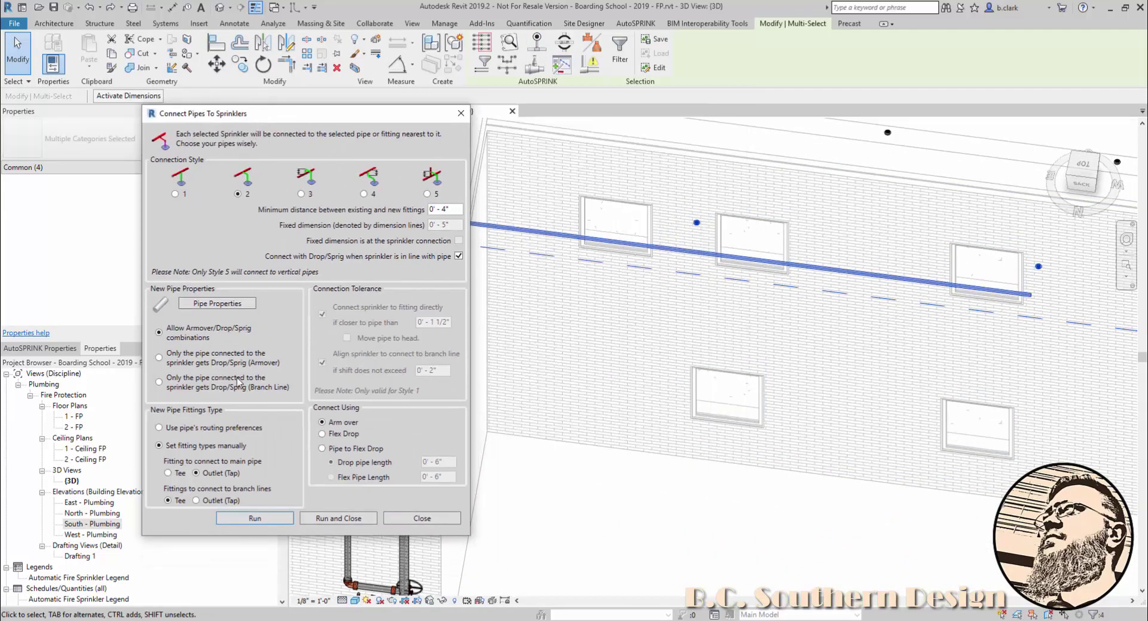
pyautogui.click(270, 519)
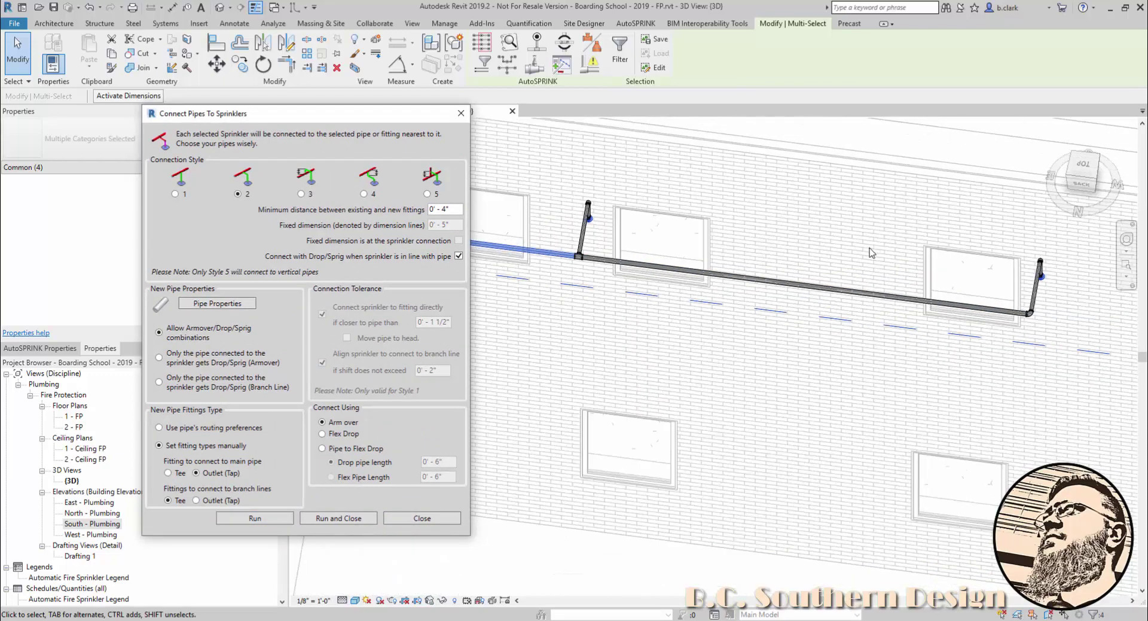
pyautogui.click(871, 252)
# Remove the Style 2 arm-overs just created.
pyautogui.scroll(5, 947, 366)
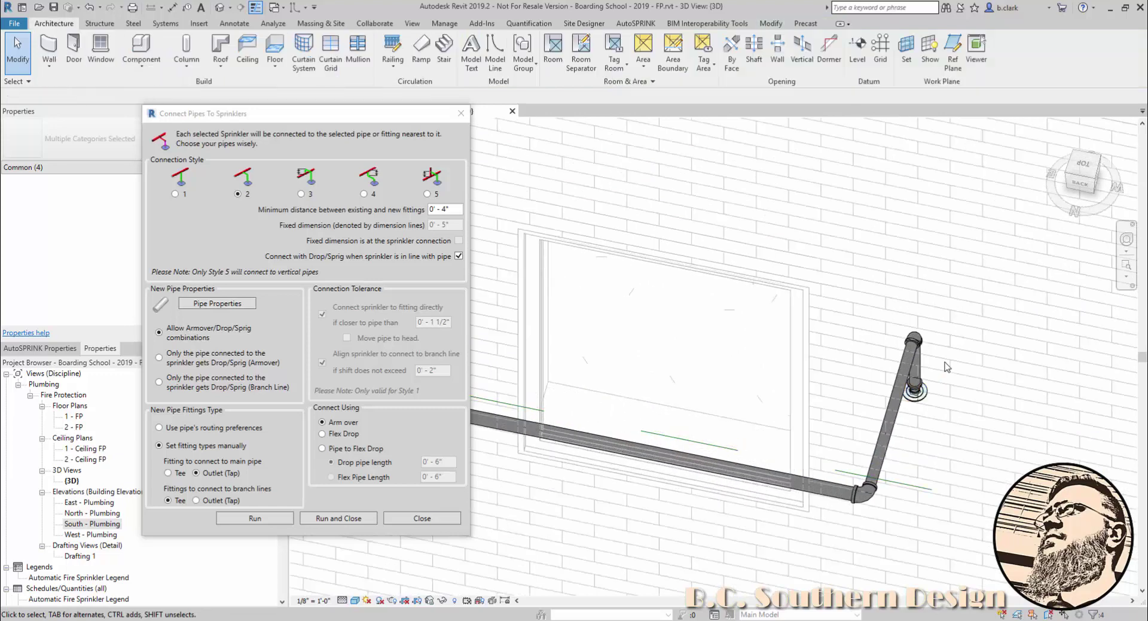
pyautogui.scroll(-5, 947, 366)
pyautogui.click(1004, 335)
pyautogui.click(1024, 405)
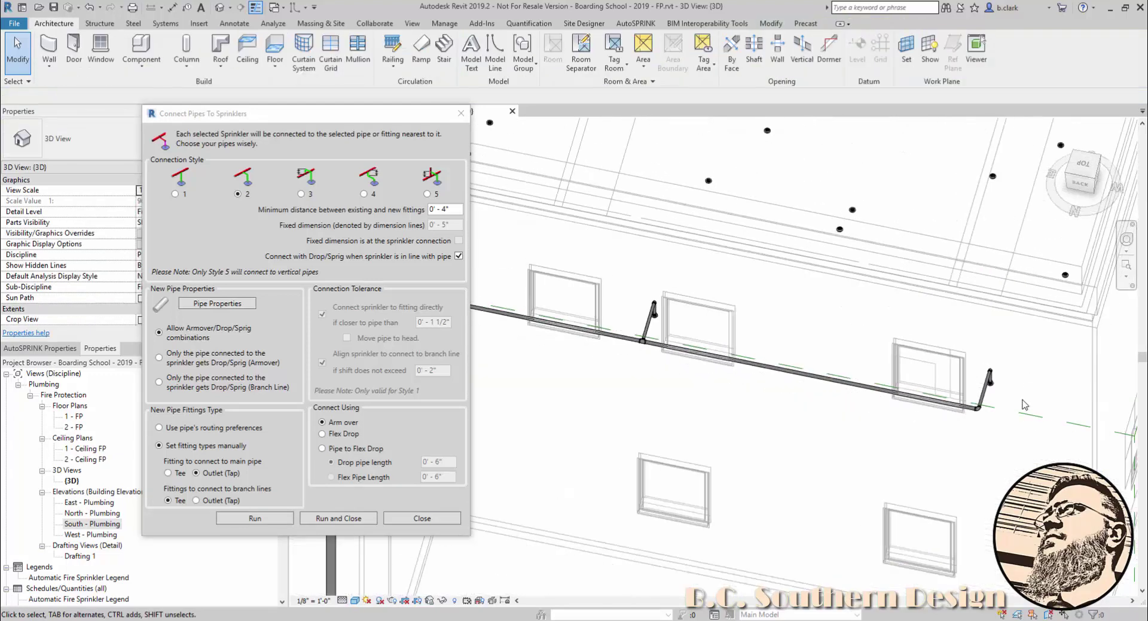
# Reselect the branch line and sprinklers and connect them with Connection Style 3.
pyautogui.moveTo(1006, 489); pyautogui.dragTo(998, 443, button='middle')
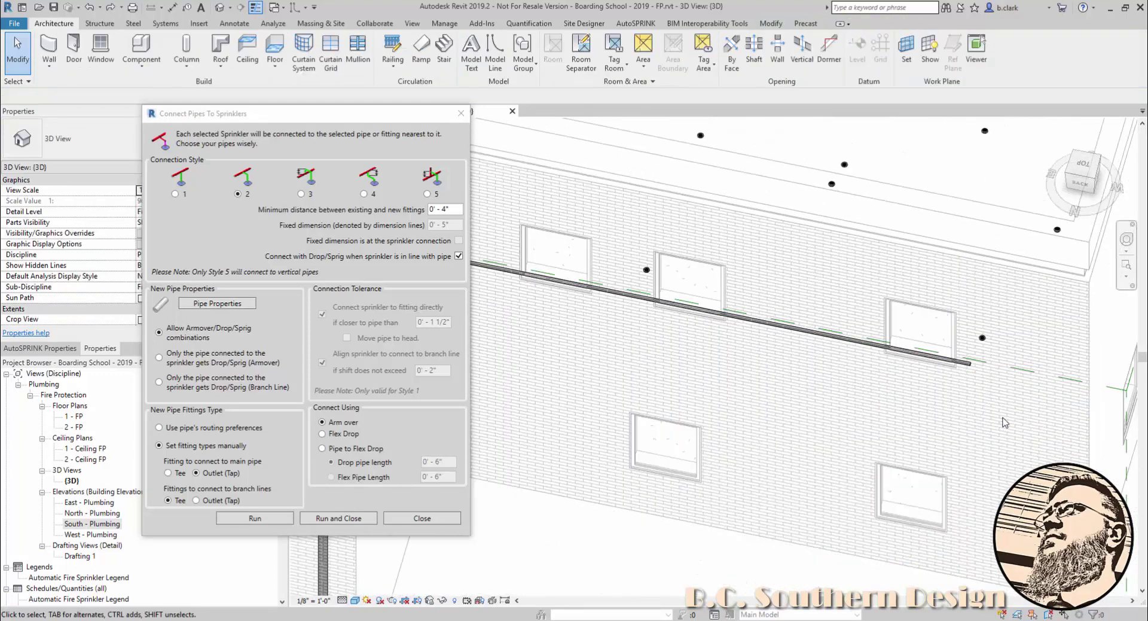
pyautogui.moveTo(1003, 417); pyautogui.dragTo(592, 257)
pyautogui.click(301, 194)
pyautogui.click(255, 519)
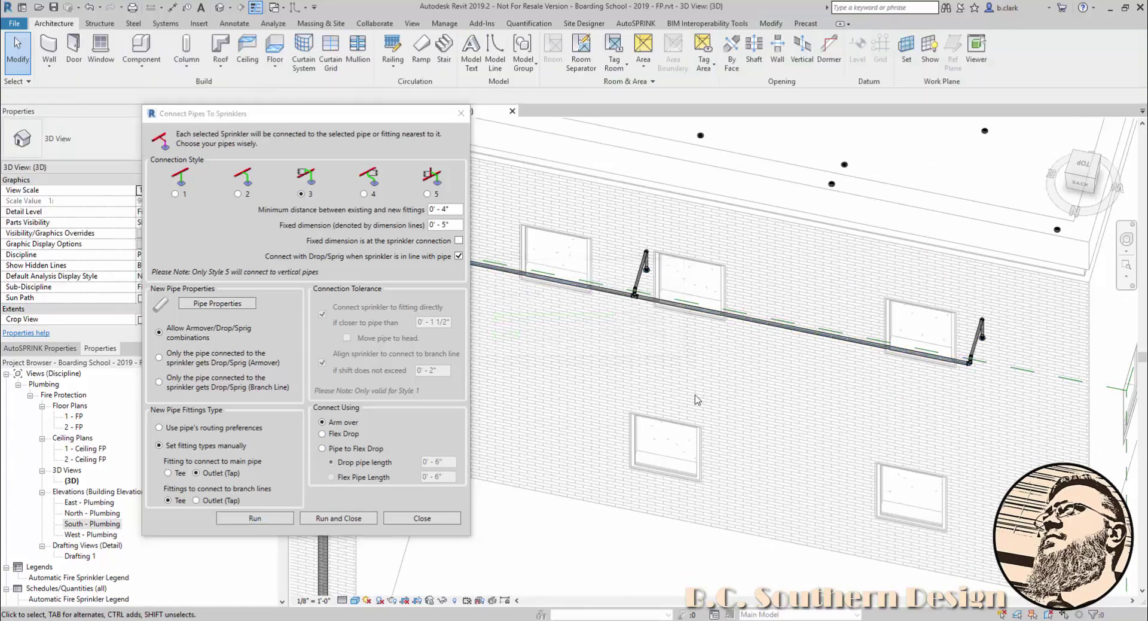